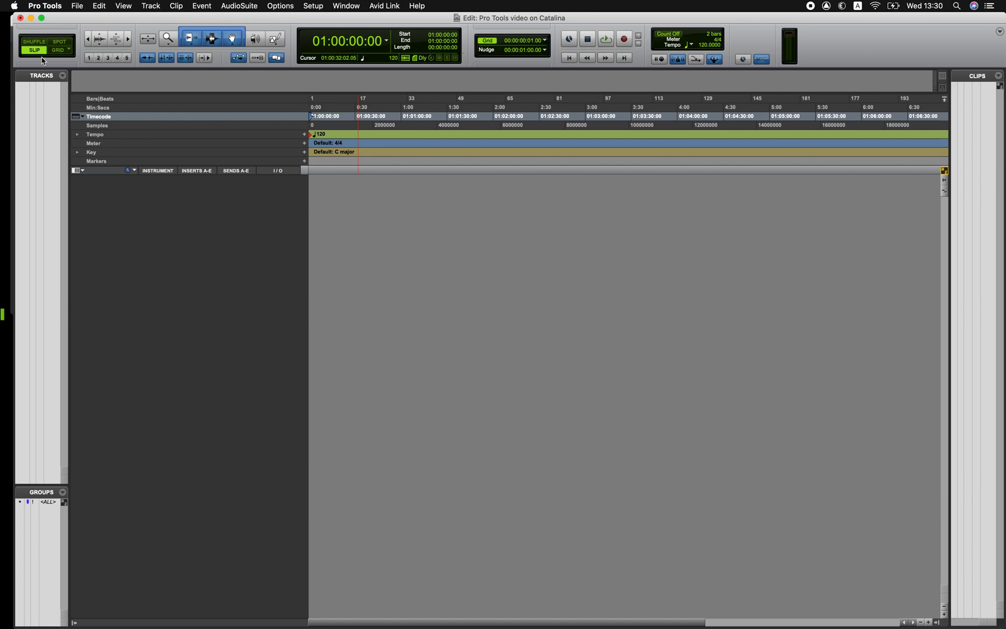
# Step: Check the installed Pro Tools version and the macOS version of this Mac
pyautogui.click(53, 7)
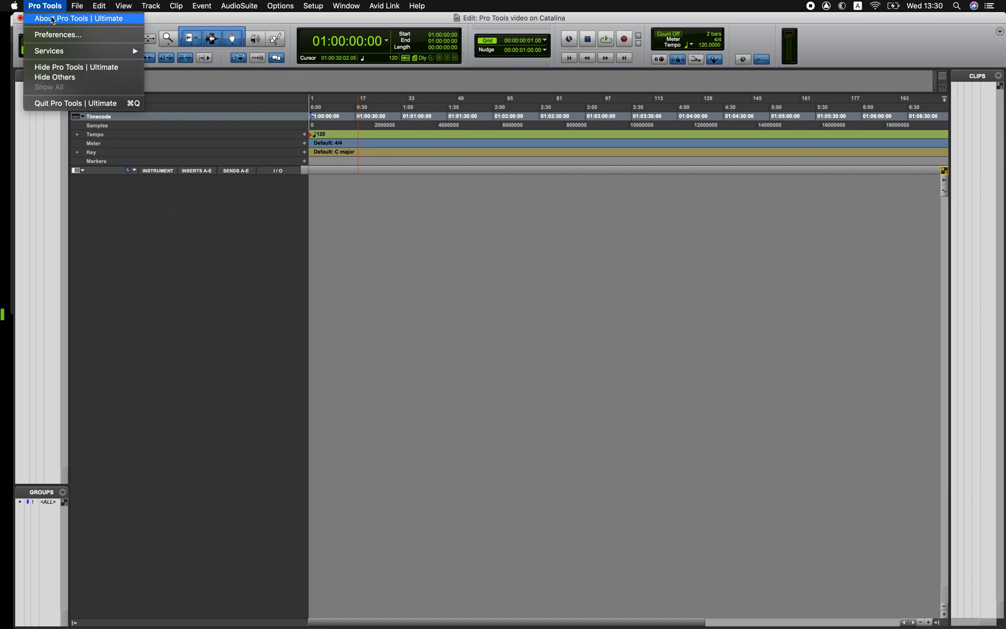
pyautogui.click(58, 18)
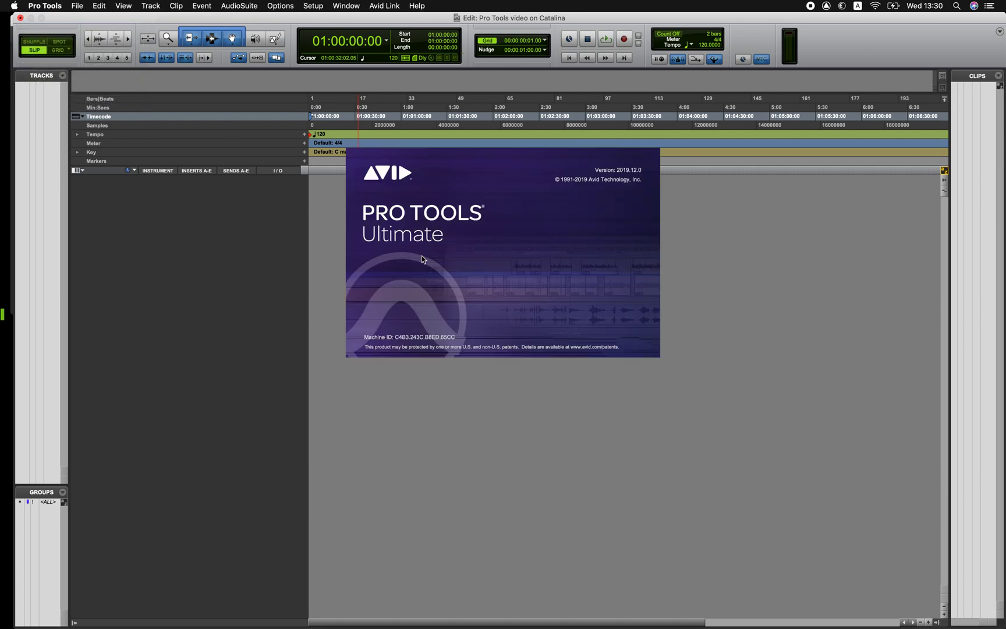
pyautogui.click(513, 271)
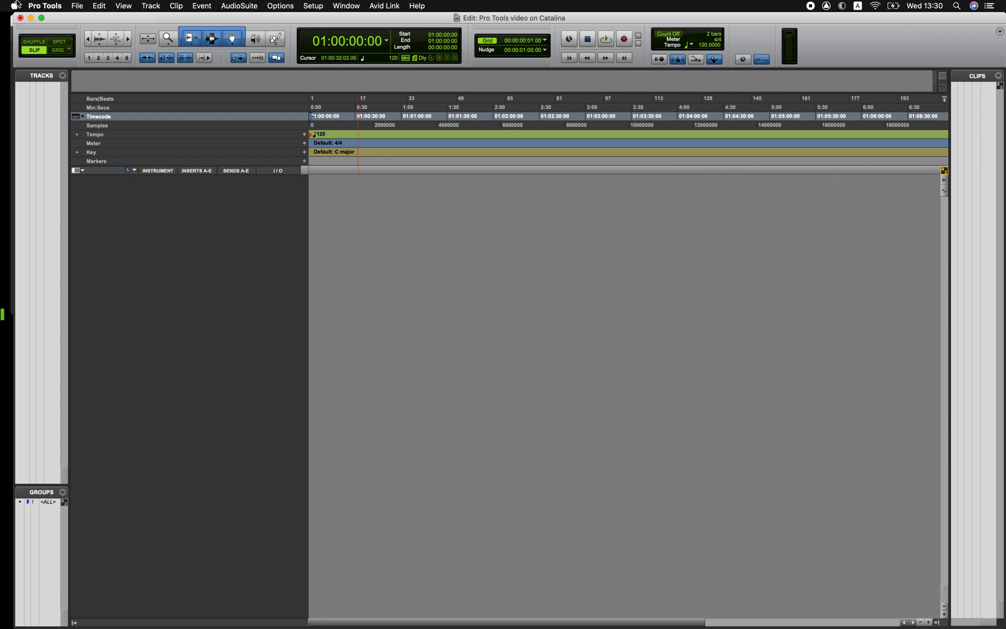
pyautogui.click(14, 6)
pyautogui.click(20, 21)
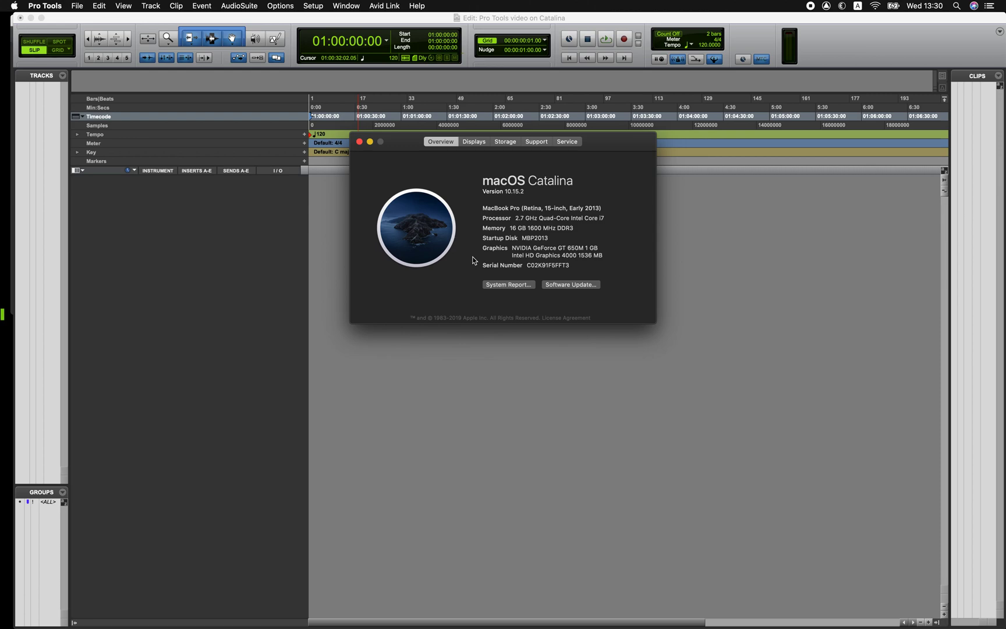
pyautogui.click(359, 142)
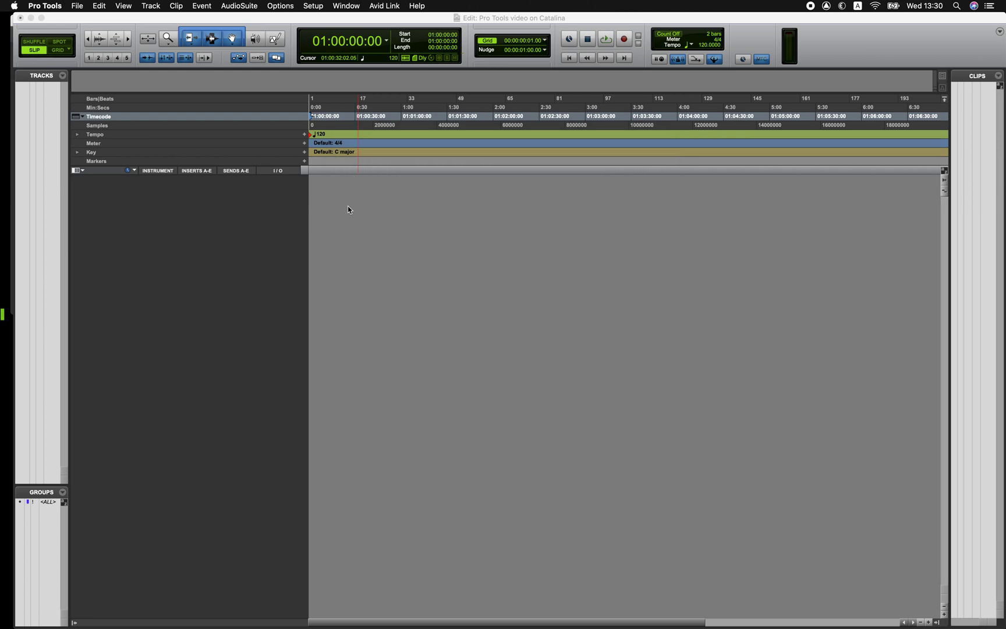
# Step: Try importing Scrolling Improvements Short_H.264.mov as video, which triggers the QuickTime unavailable alert
pyautogui.click(77, 5)
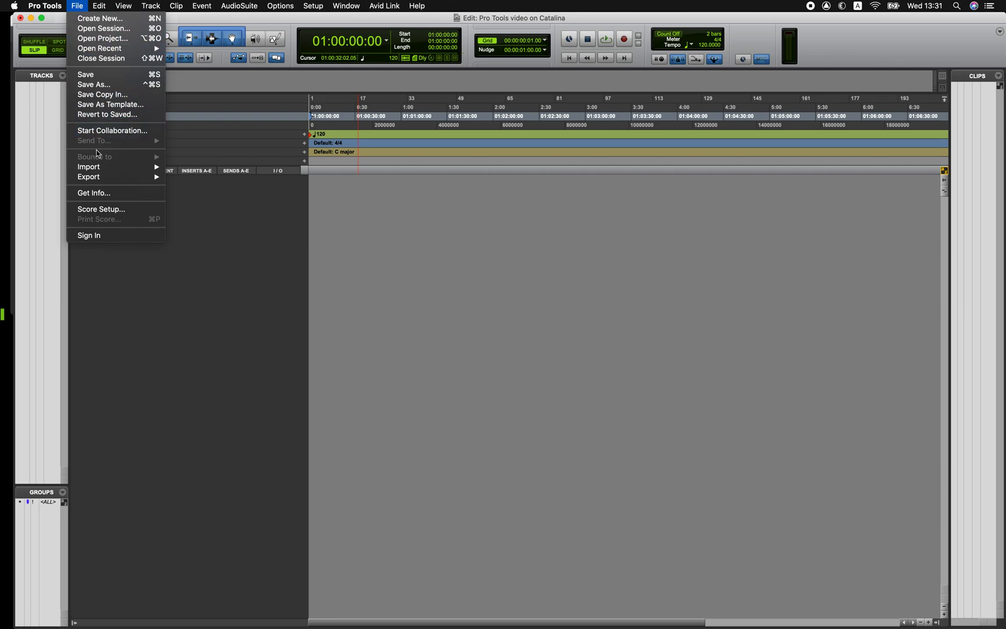
pyautogui.moveTo(99, 167)
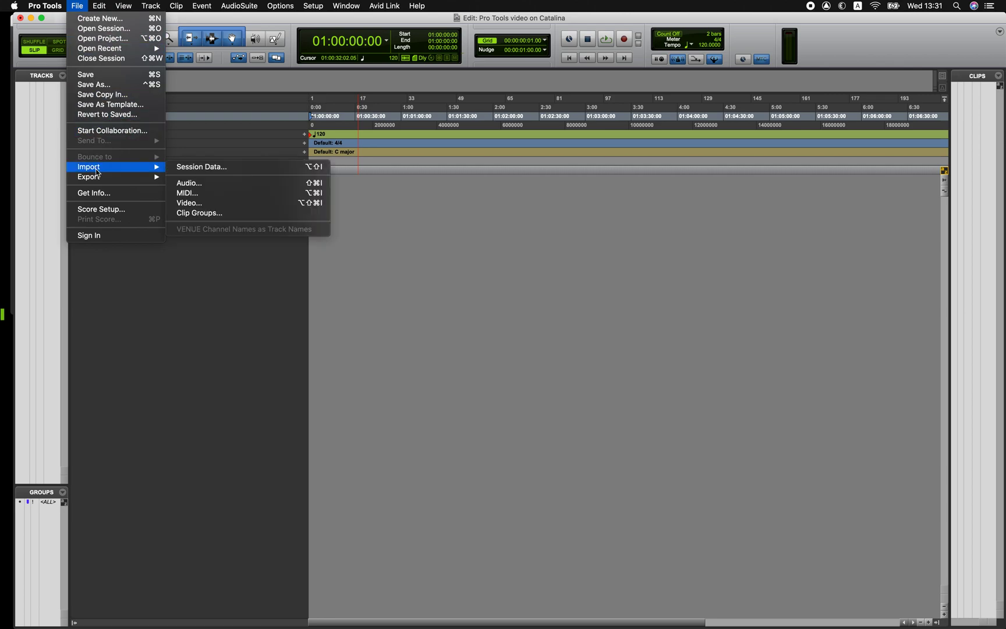
pyautogui.click(227, 203)
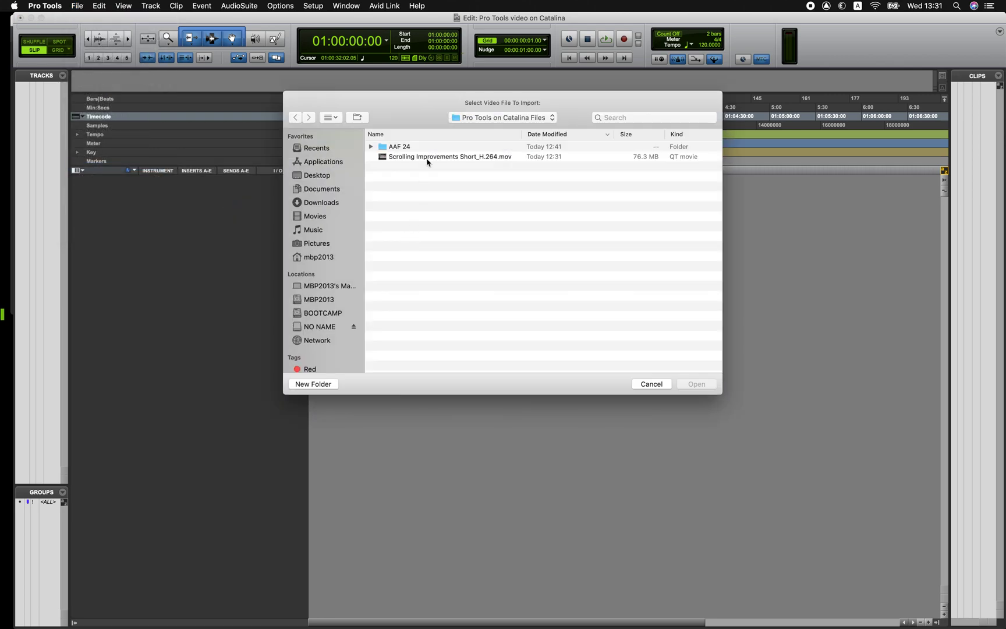
pyautogui.click(428, 158)
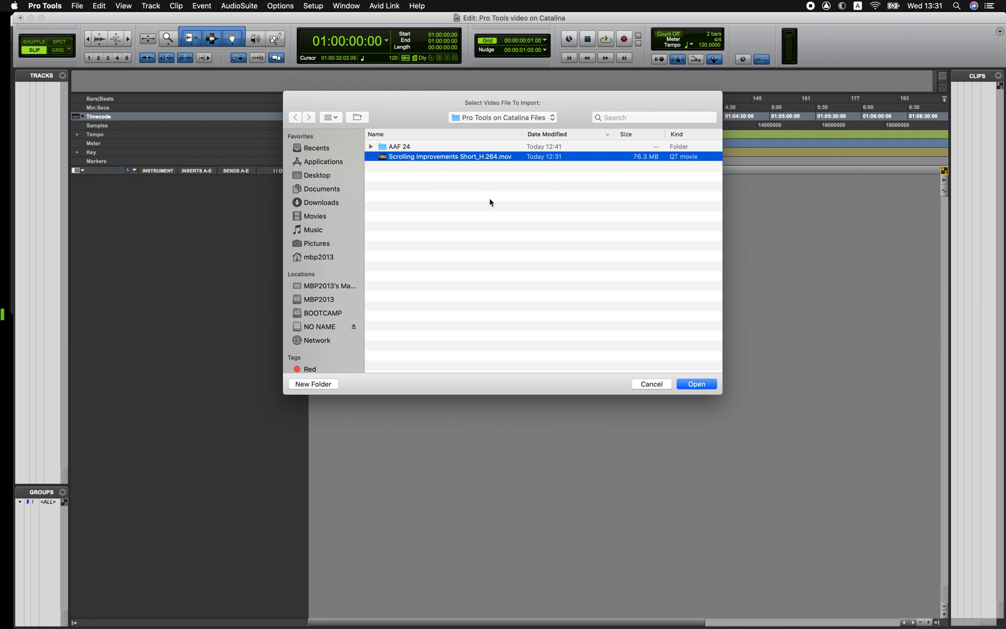
pyautogui.click(697, 384)
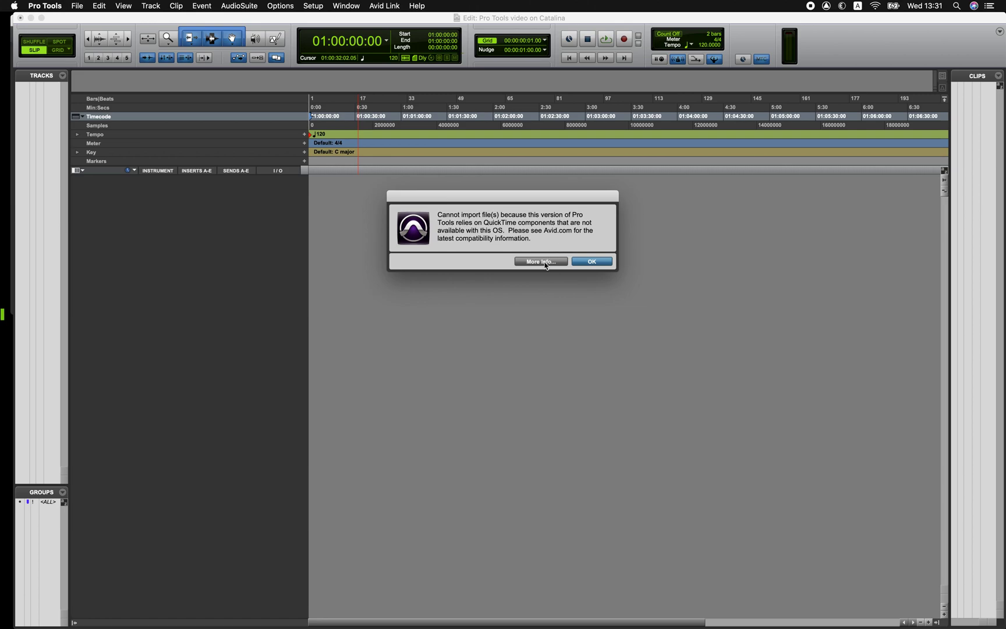
pyautogui.click(541, 262)
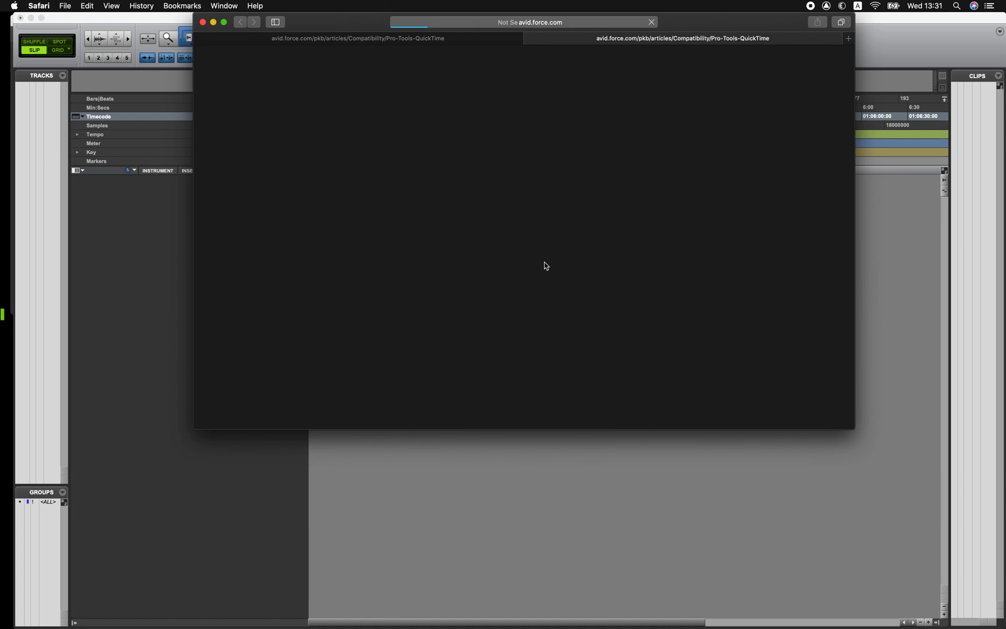
# Step: Read down the Avid Catalina article to the QuickTime-to-MXF OP-Atom section, then return to Pro Tools
pyautogui.scroll(-5, 541, 234)
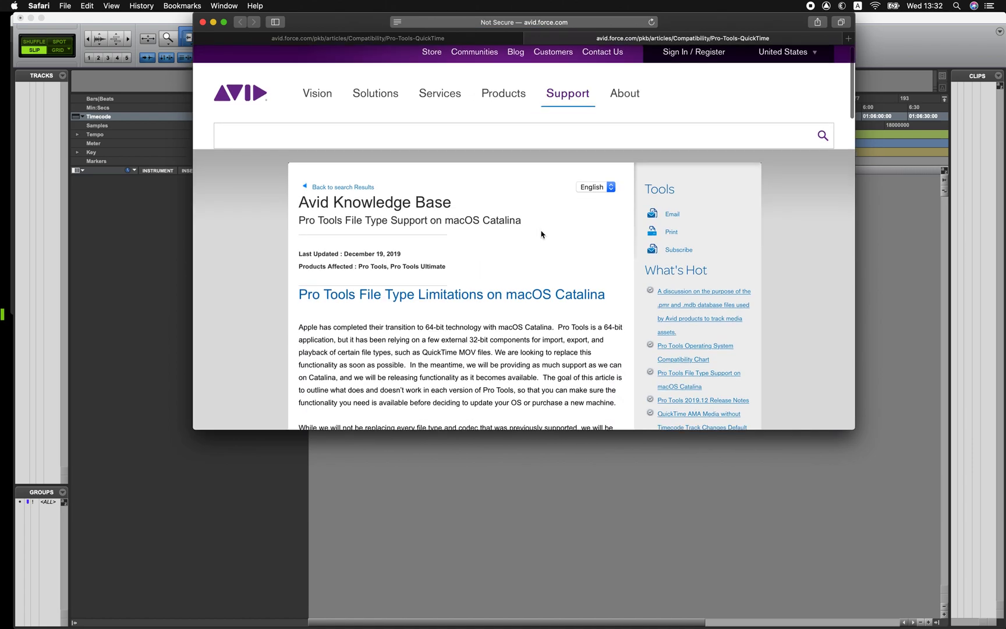
pyautogui.scroll(-7, 541, 232)
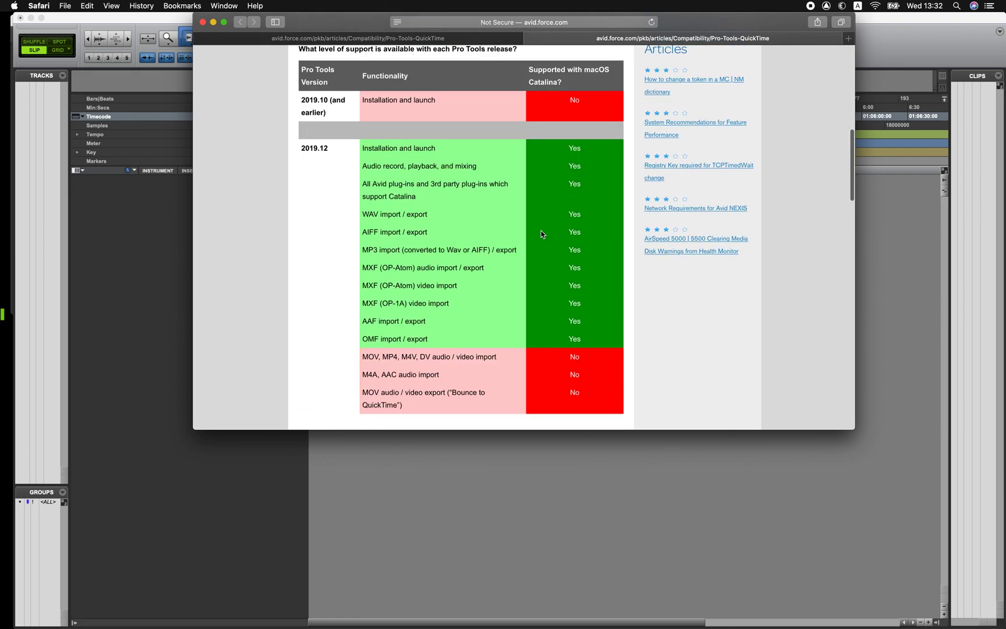
pyautogui.scroll(-1, 541, 230)
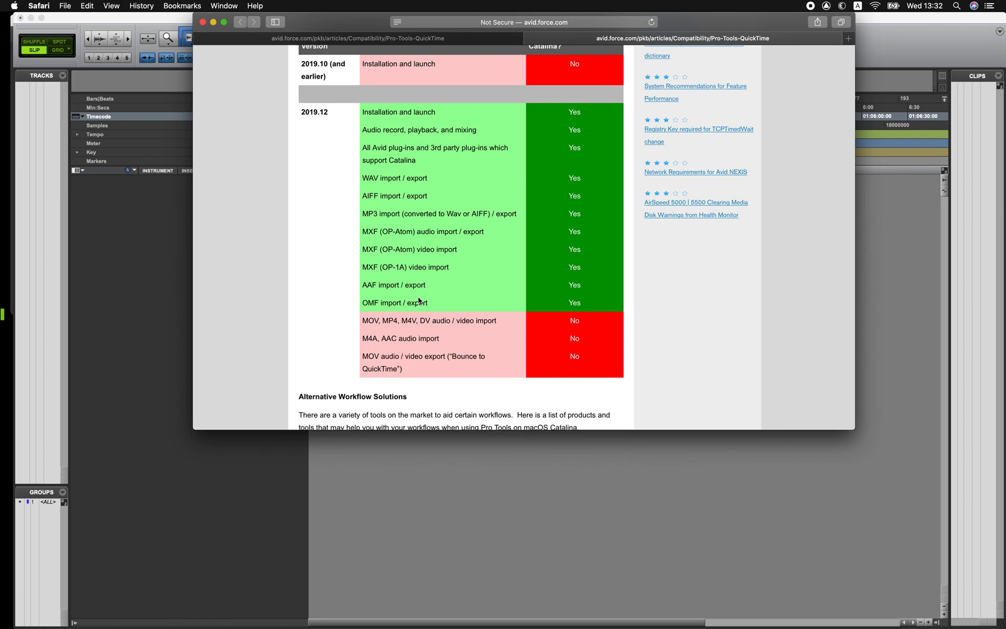
pyautogui.scroll(-3, 418, 300)
pyautogui.scroll(-15, 419, 305)
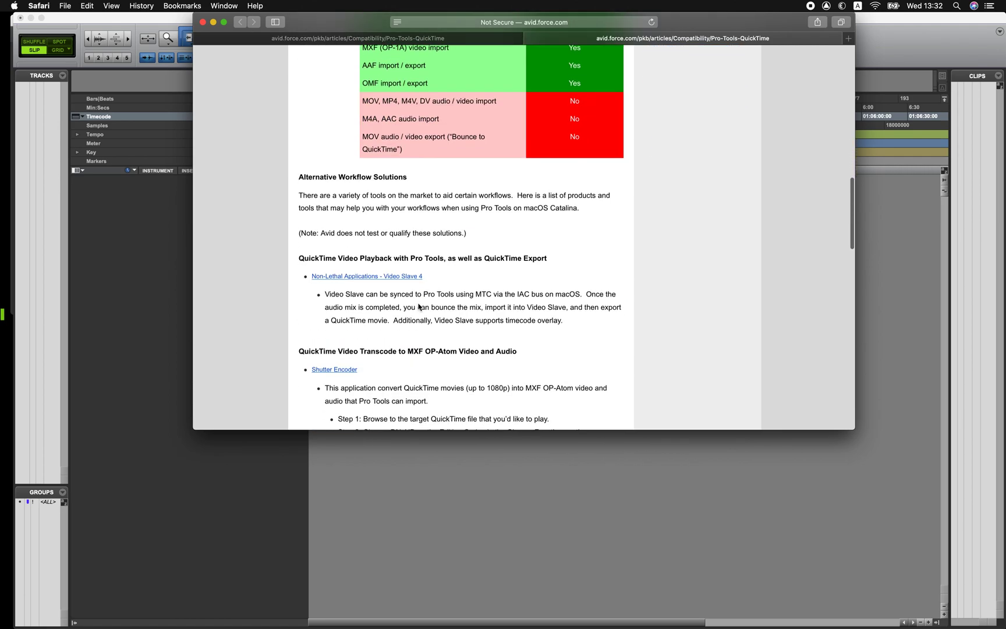
pyautogui.scroll(-5, 419, 304)
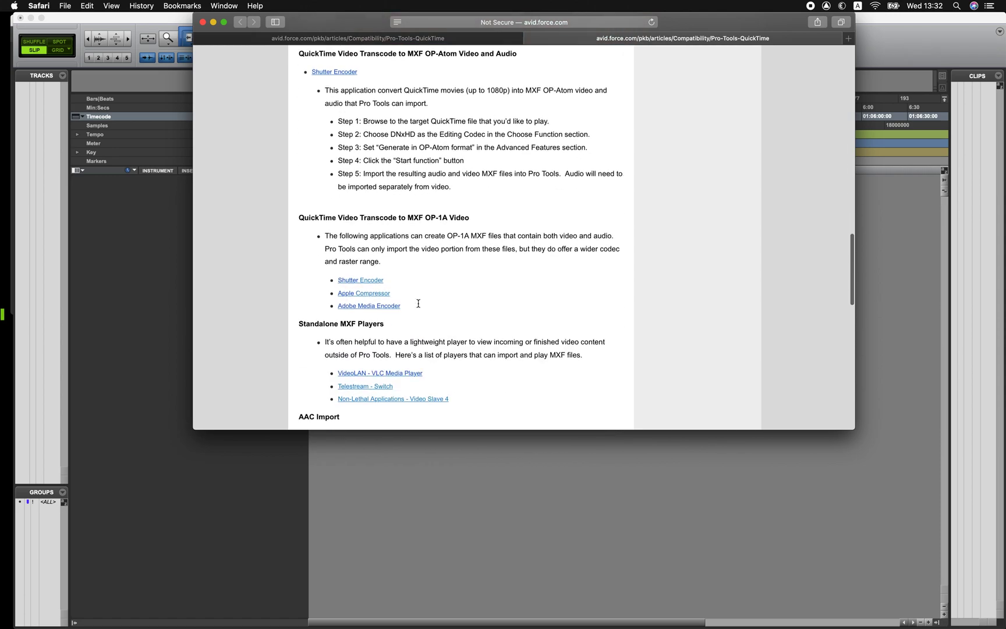
pyautogui.click(456, 476)
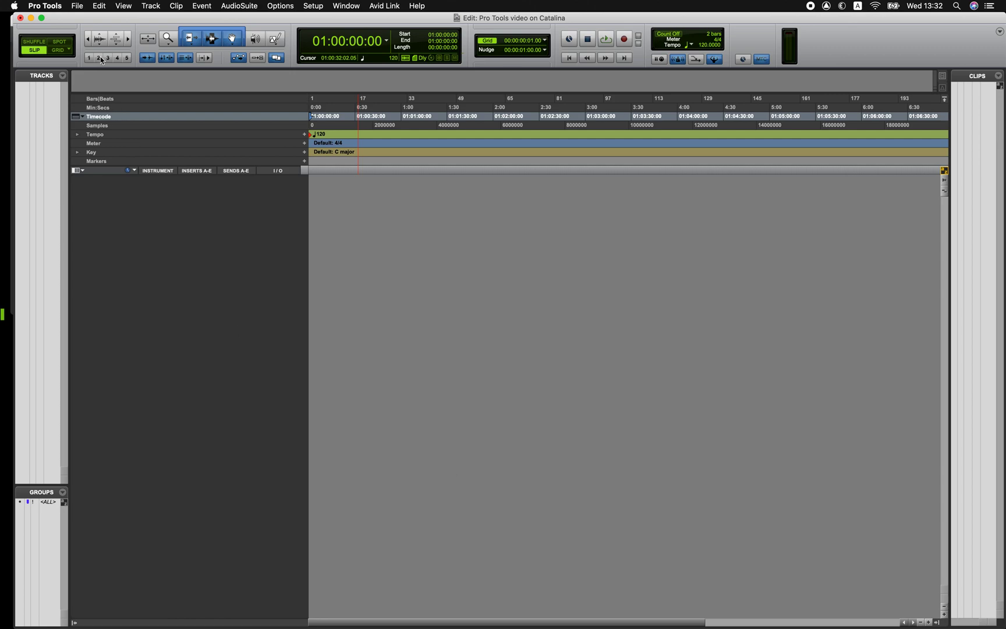
# Step: Import session data from aaf 4.aaf, adding V1 video and A1, A2 mono audio tracks
pyautogui.click(78, 5)
pyautogui.moveTo(107, 169)
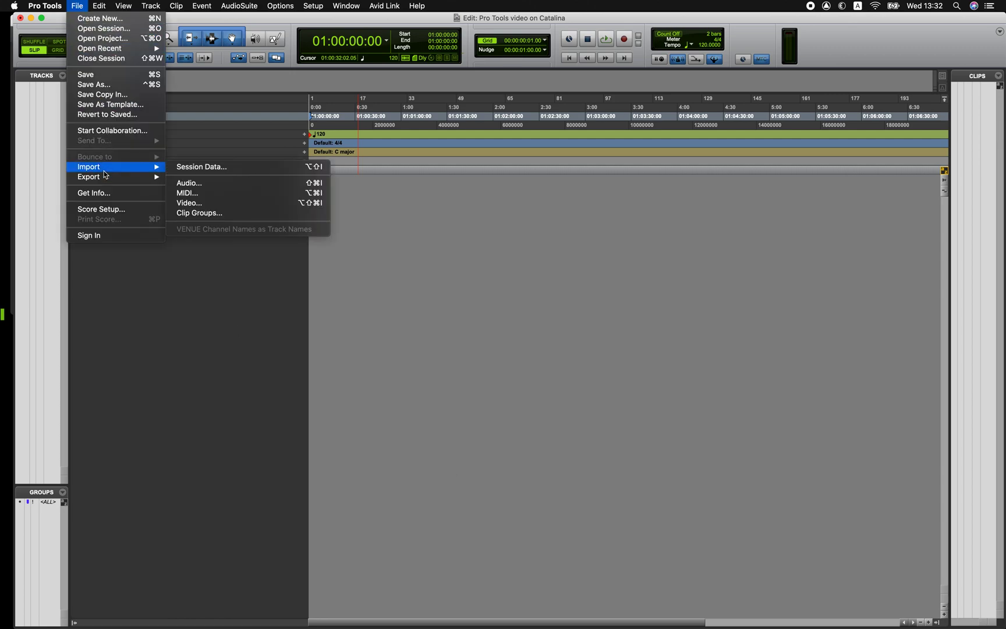
pyautogui.click(201, 168)
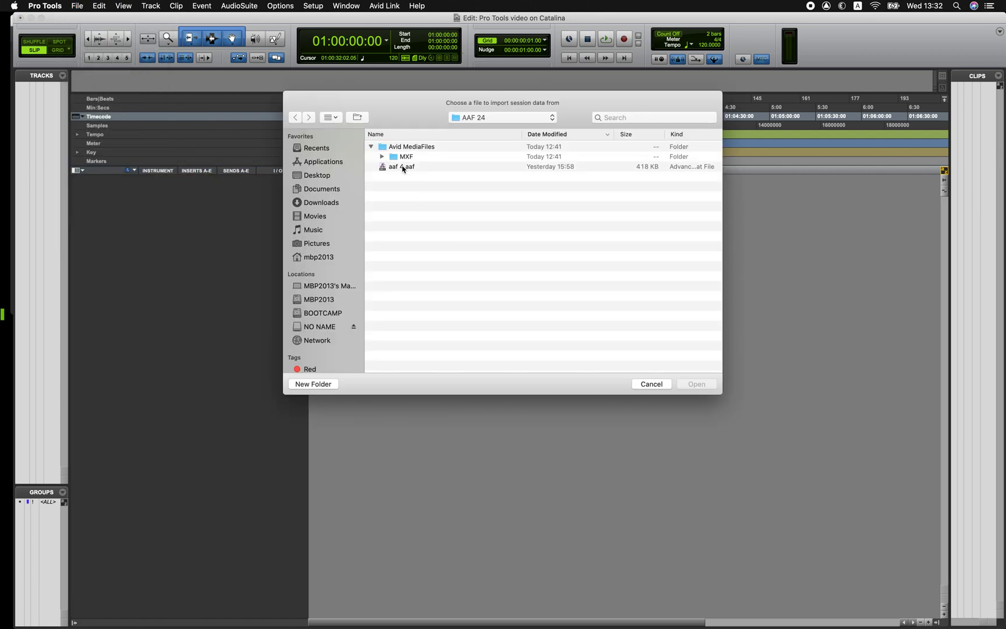
pyautogui.click(381, 157)
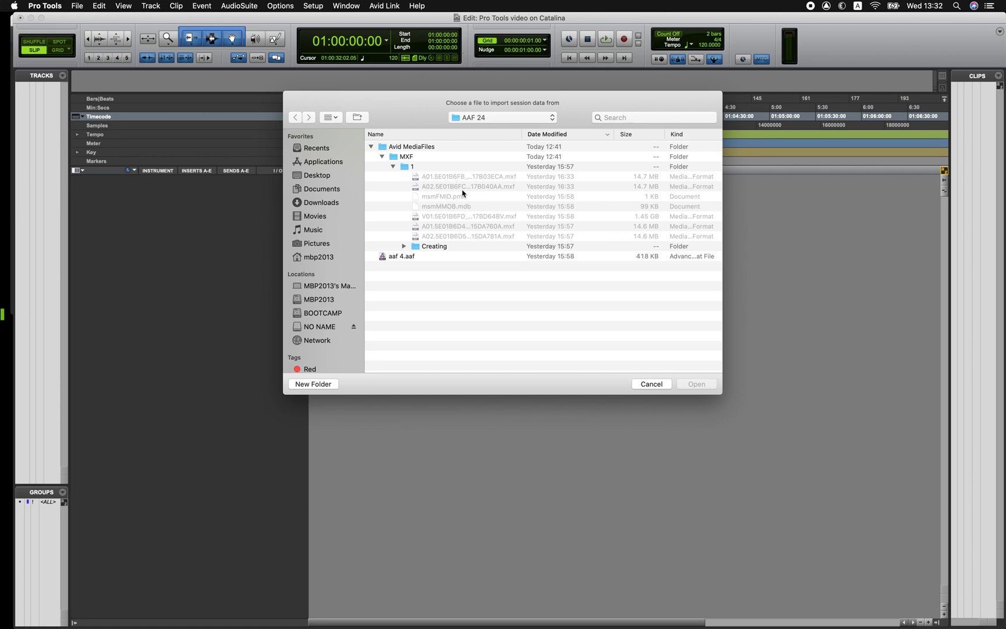
pyautogui.click(394, 167)
pyautogui.click(394, 178)
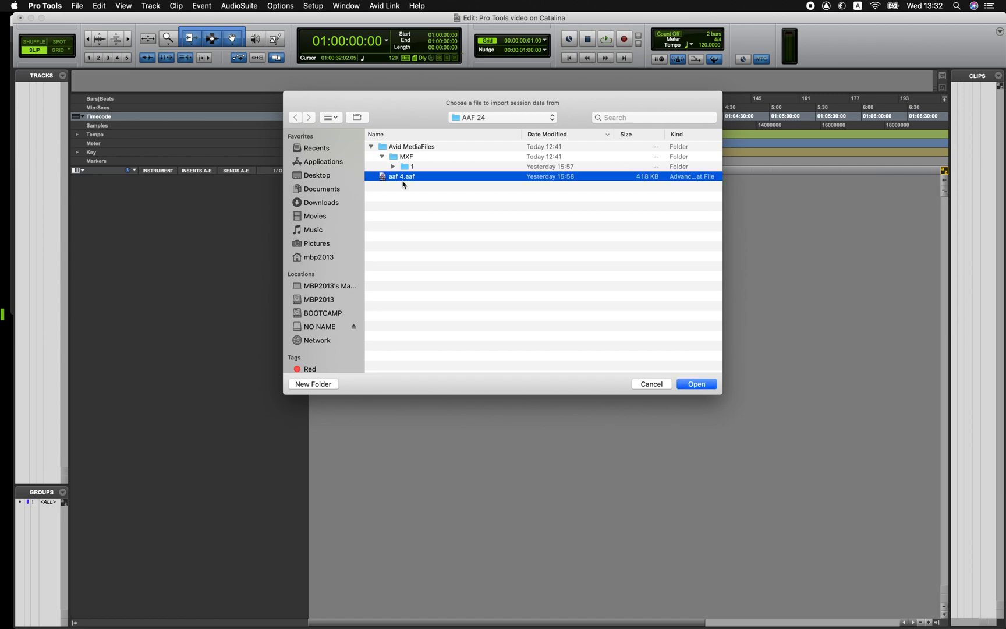
pyautogui.click(696, 384)
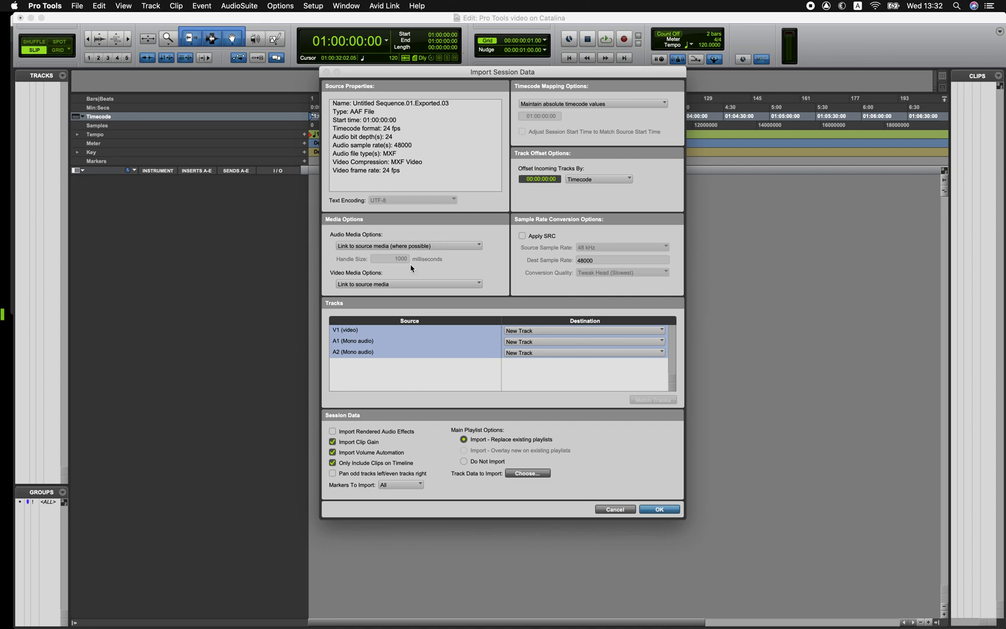
pyautogui.click(665, 510)
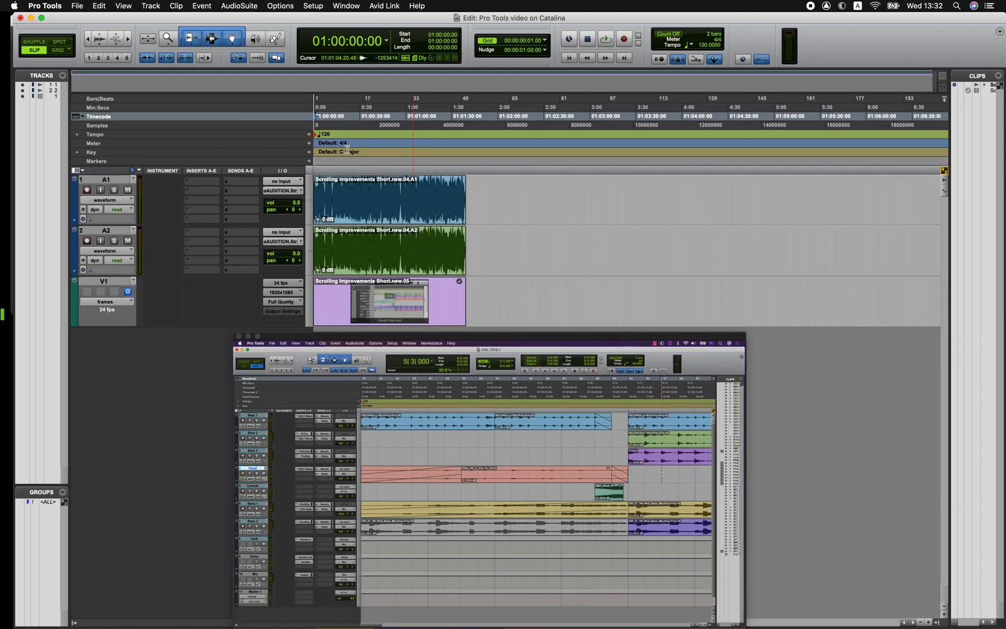
# Step: Audition the imported audio and video from 01:00:29:00 on track A1, then switch to Video Slave
pyautogui.click(360, 192)
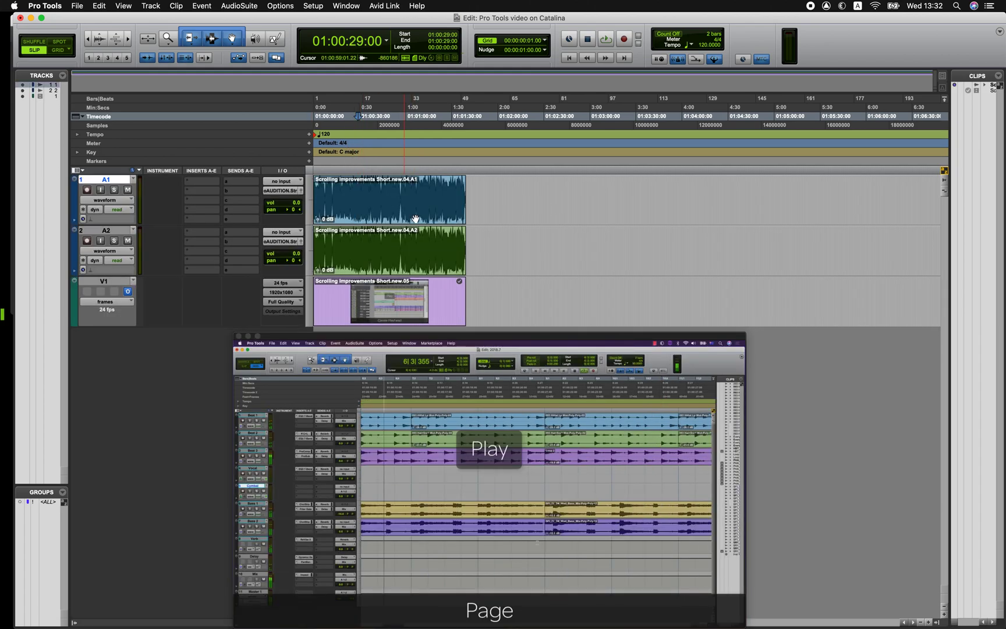
pyautogui.press('space')
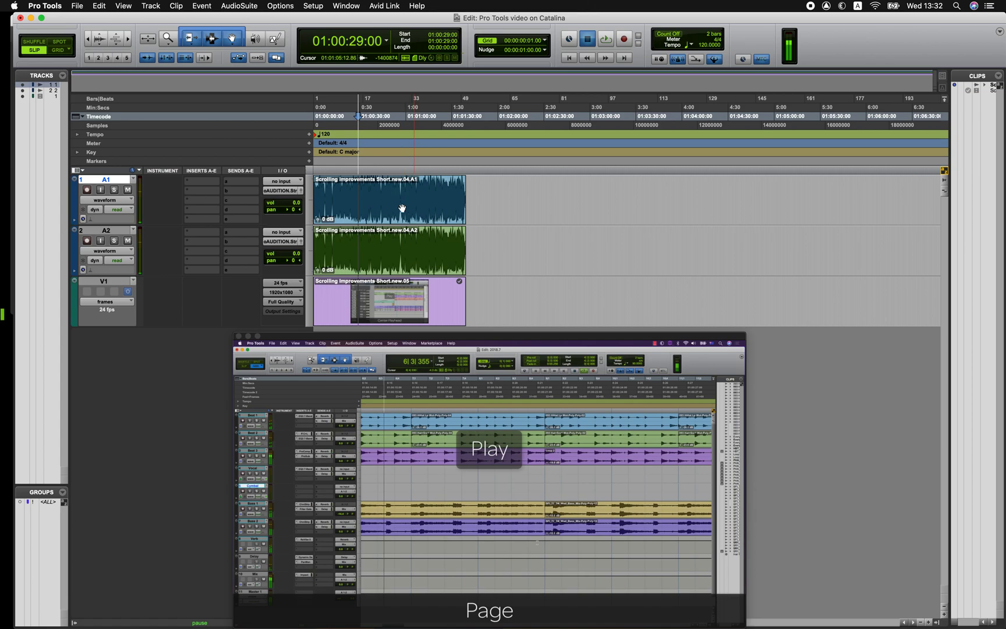
pyautogui.press('space')
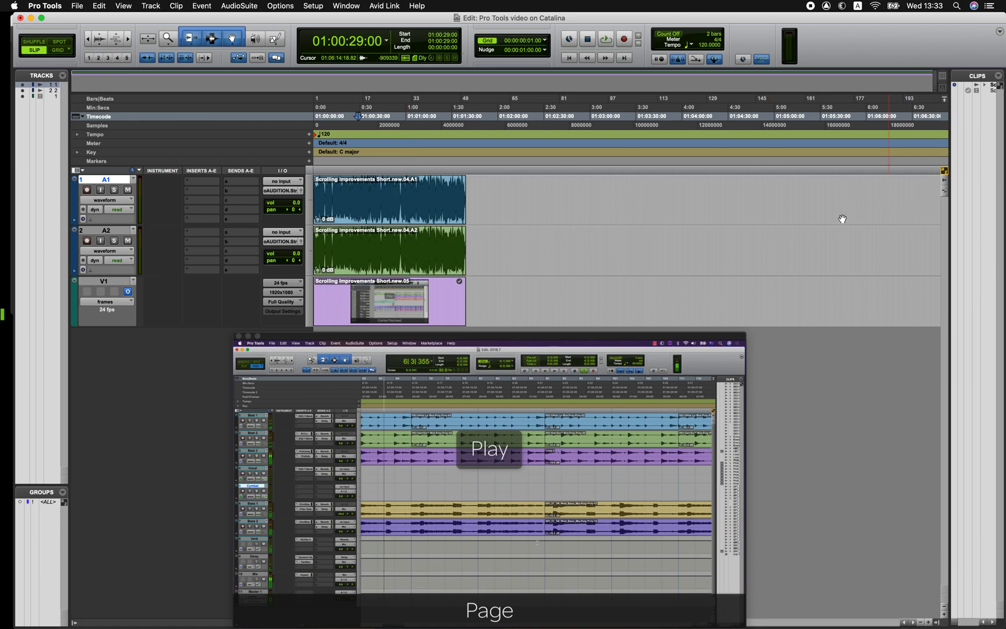
pyautogui.press('super+Tab')
pyautogui.press('super+Tab')
pyautogui.press('super+Tab')
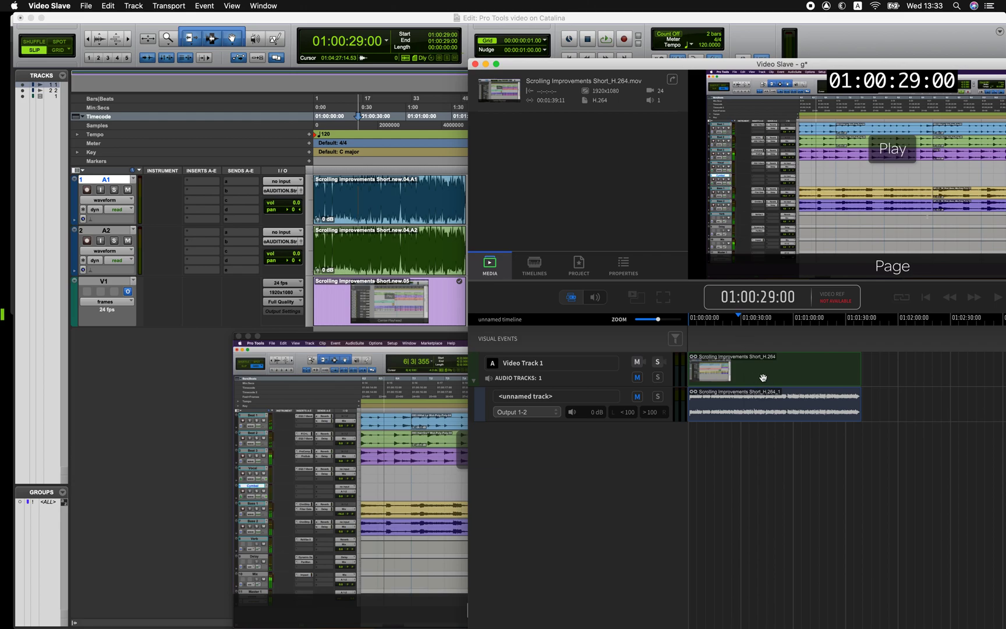
# Step: Move the Video Slave window and narrow the Pro Tools Edit window so both show
pyautogui.moveTo(665, 65); pyautogui.dragTo(598, 55)
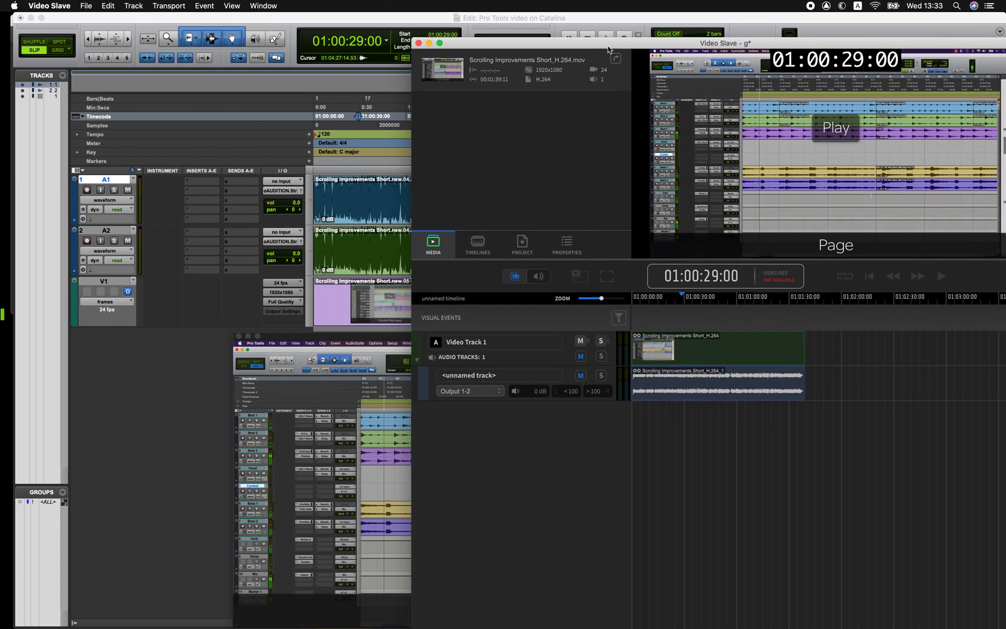
pyautogui.click(590, 20)
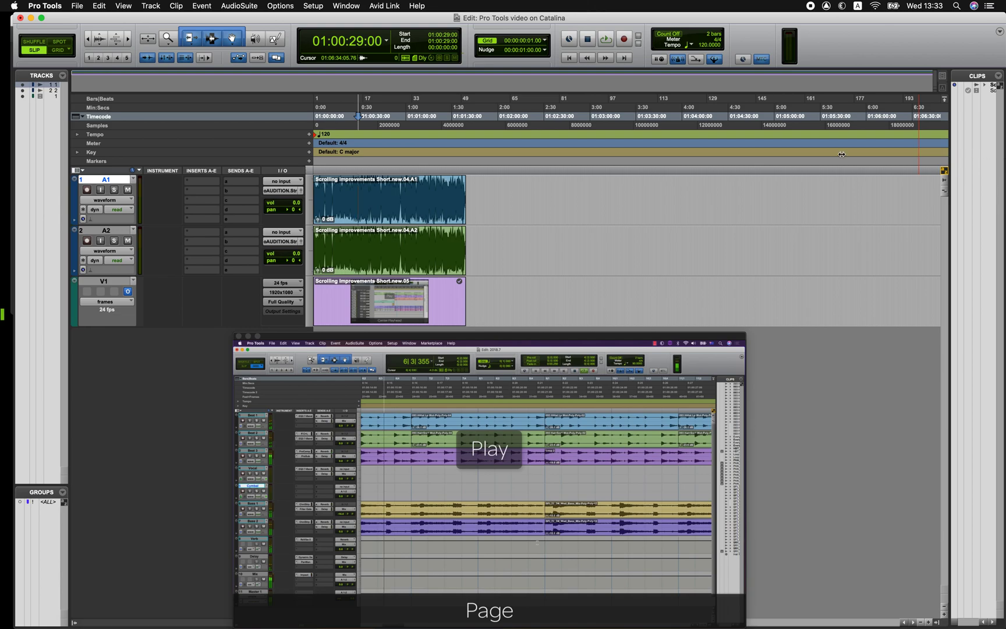
pyautogui.moveTo(1005, 156); pyautogui.dragTo(697, 141)
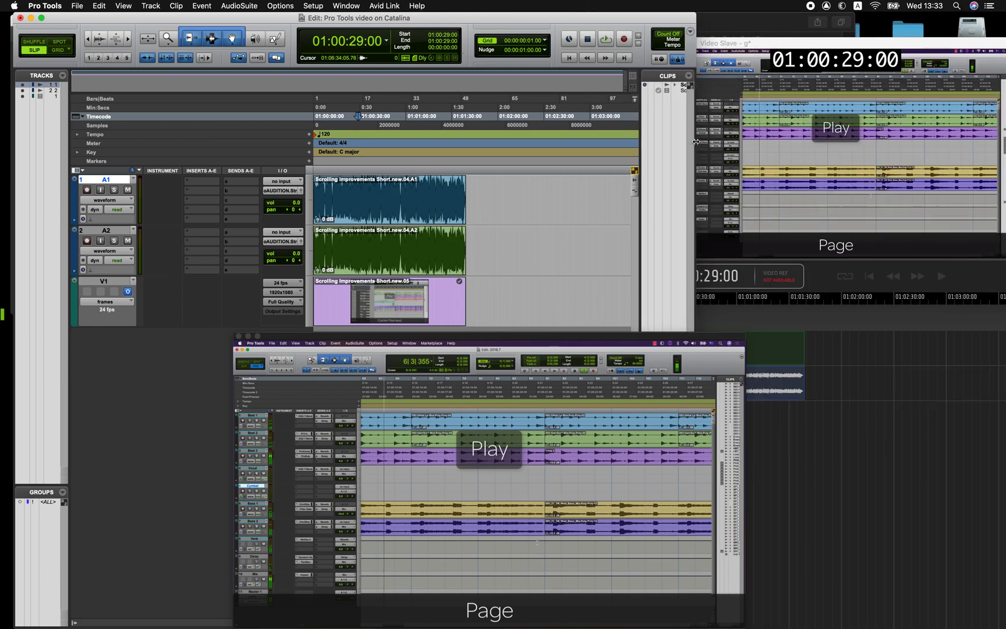
# Step: Play the session from 01:01:09:15 to check Video Slave follows along
pyautogui.click(395, 198)
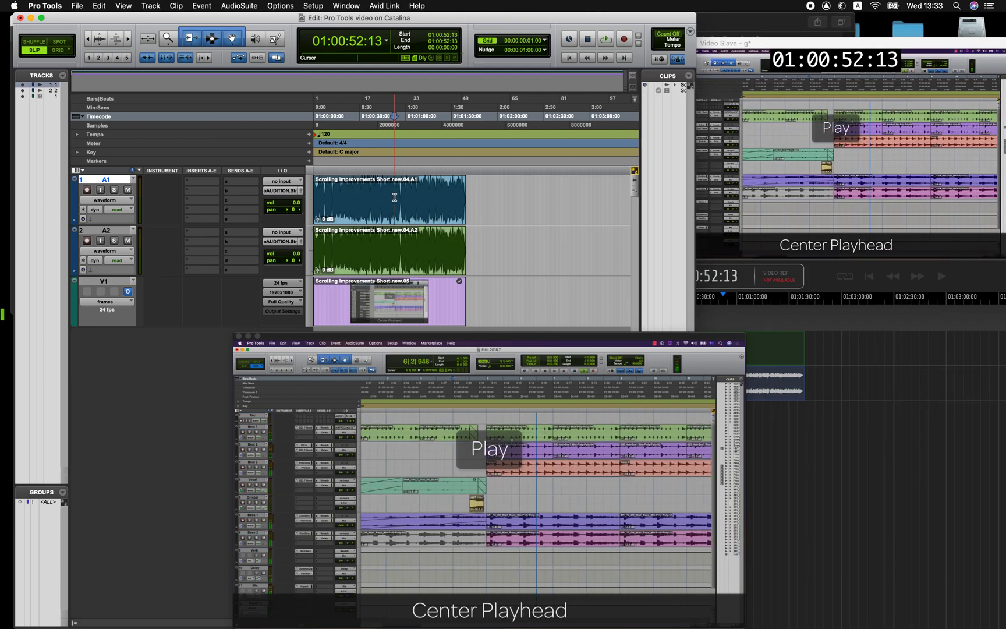
pyautogui.click(421, 192)
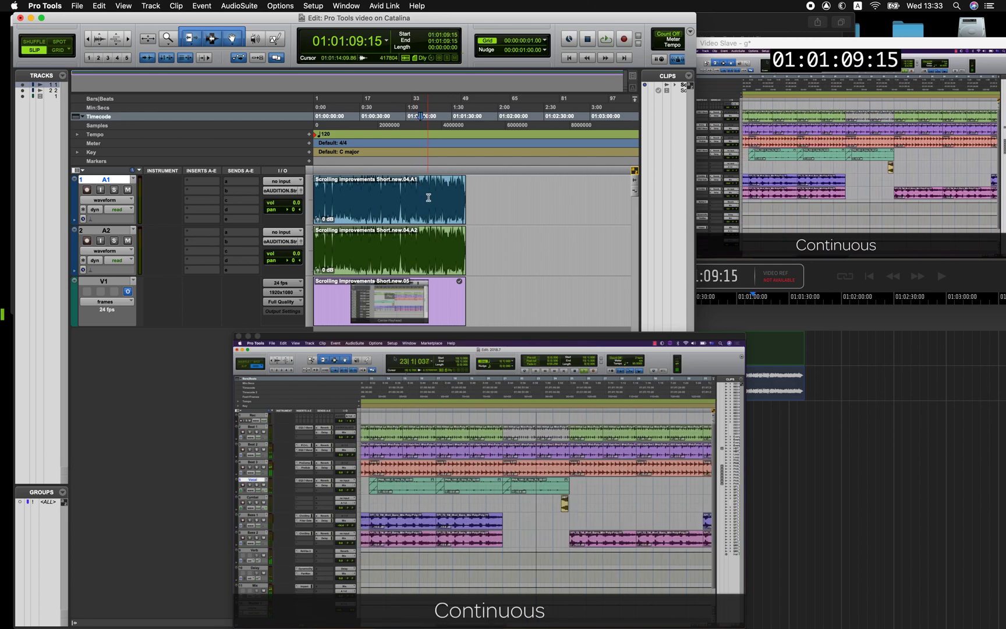
pyautogui.press('space')
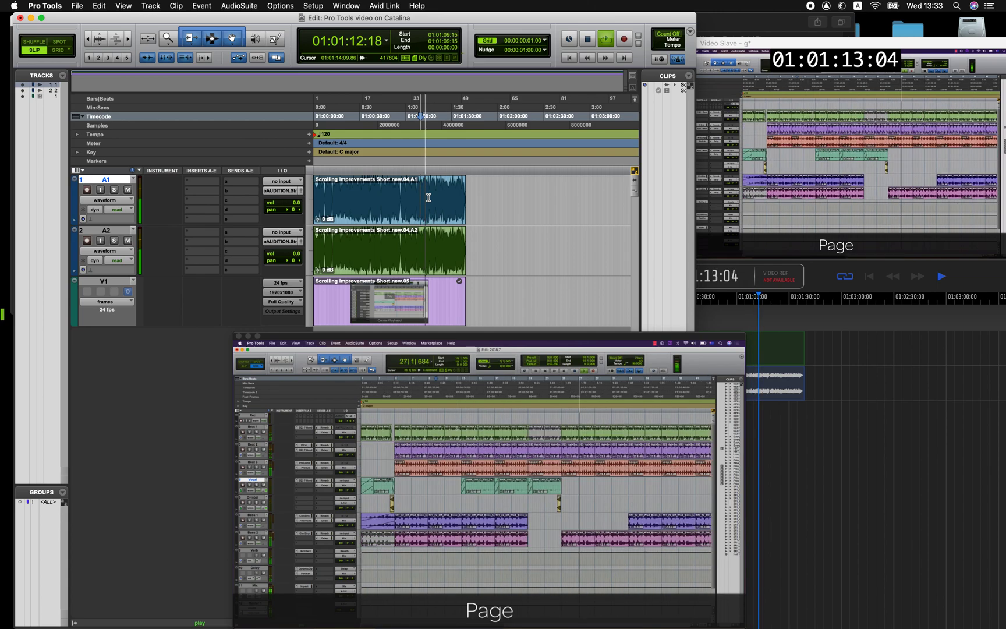
pyautogui.press('space')
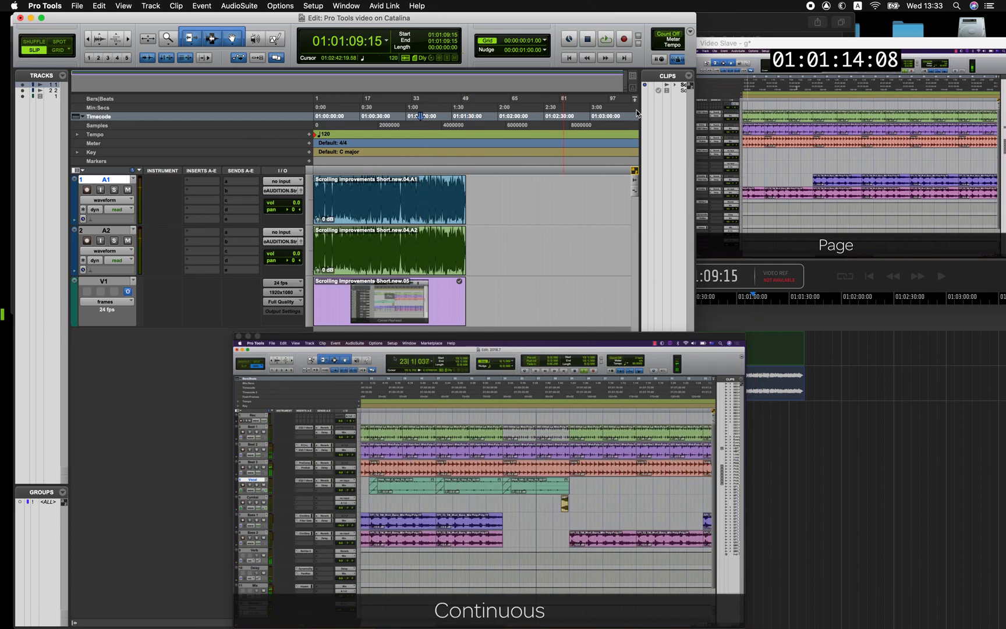
# Step: Lower the Video Slave playback window, jump it to 01:01:31:19, and widen the Edit window again
pyautogui.click(731, 43)
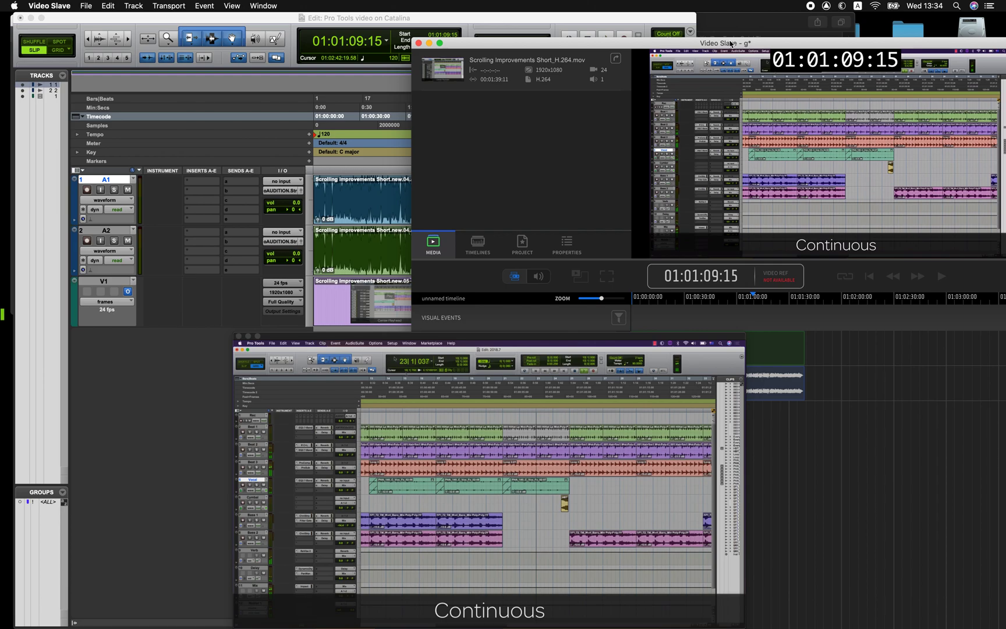
pyautogui.click(664, 21)
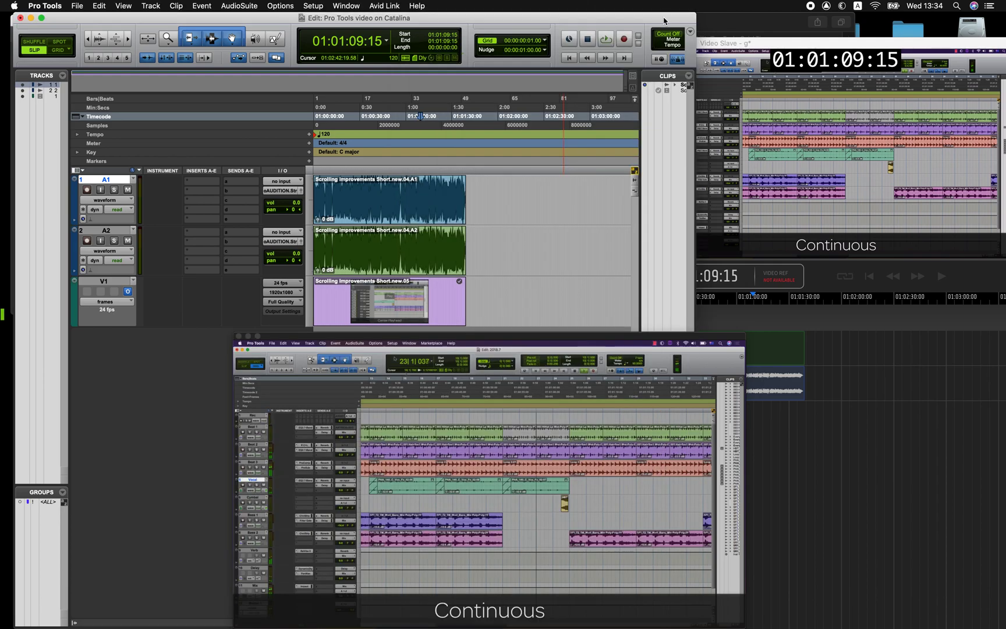
pyautogui.click(711, 45)
pyautogui.moveTo(733, 342); pyautogui.dragTo(736, 426)
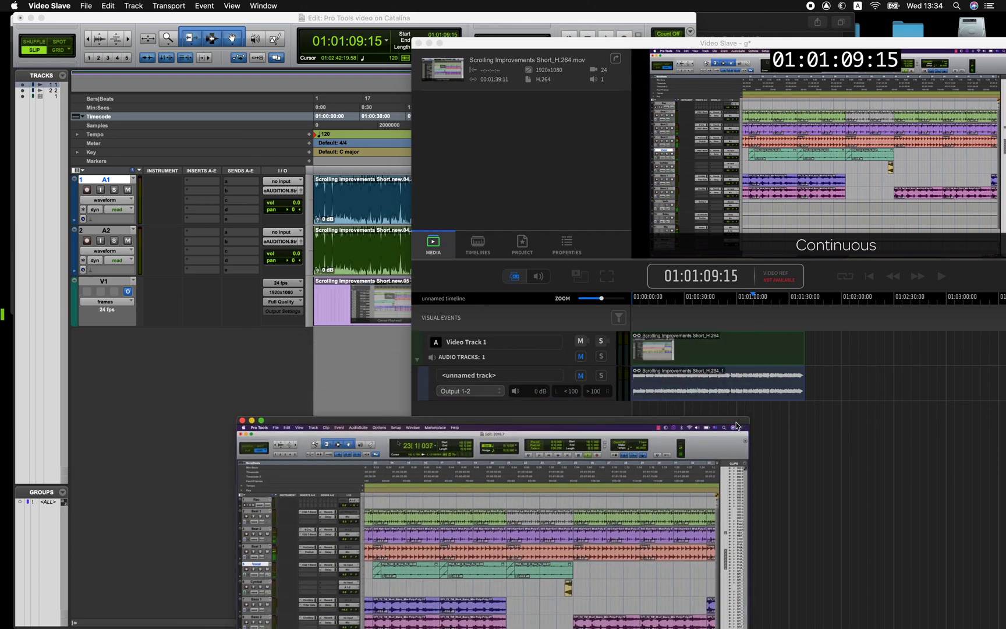
pyautogui.click(789, 420)
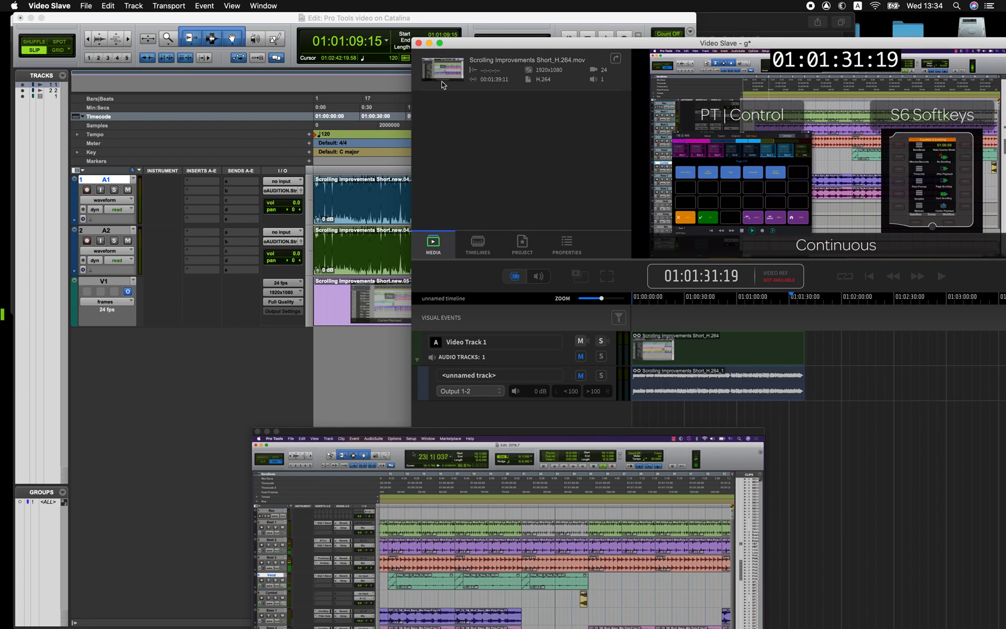
pyautogui.click(479, 24)
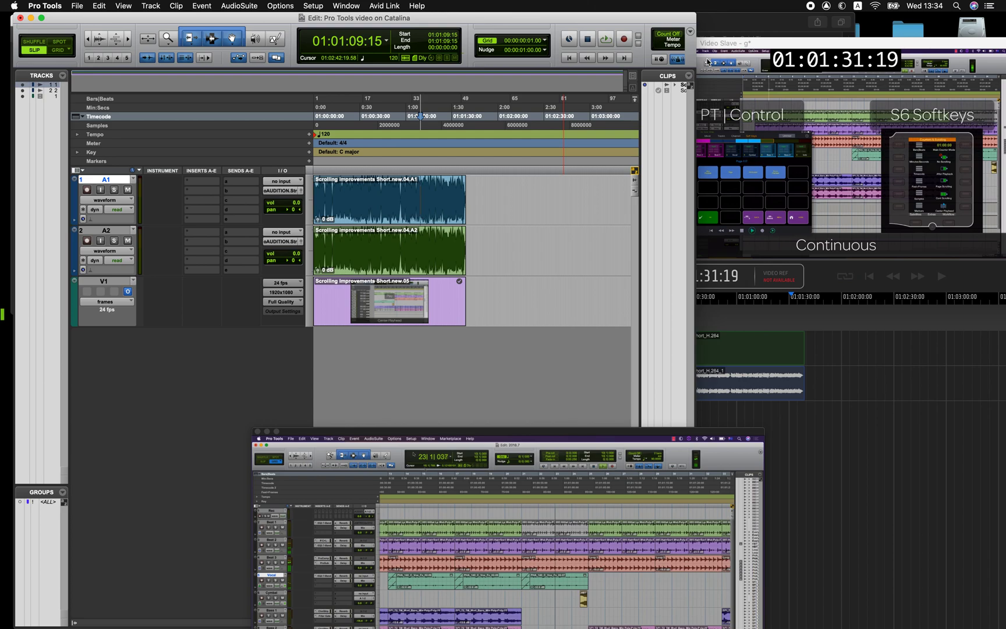
pyautogui.moveTo(697, 50); pyautogui.dragTo(985, 50)
pyautogui.click(314, 6)
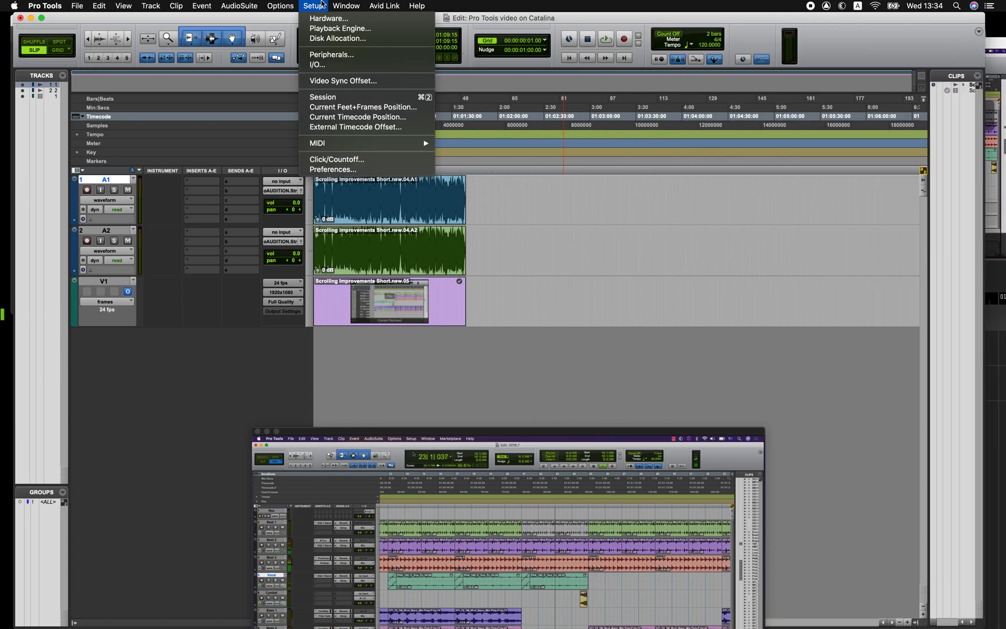
pyautogui.click(325, 54)
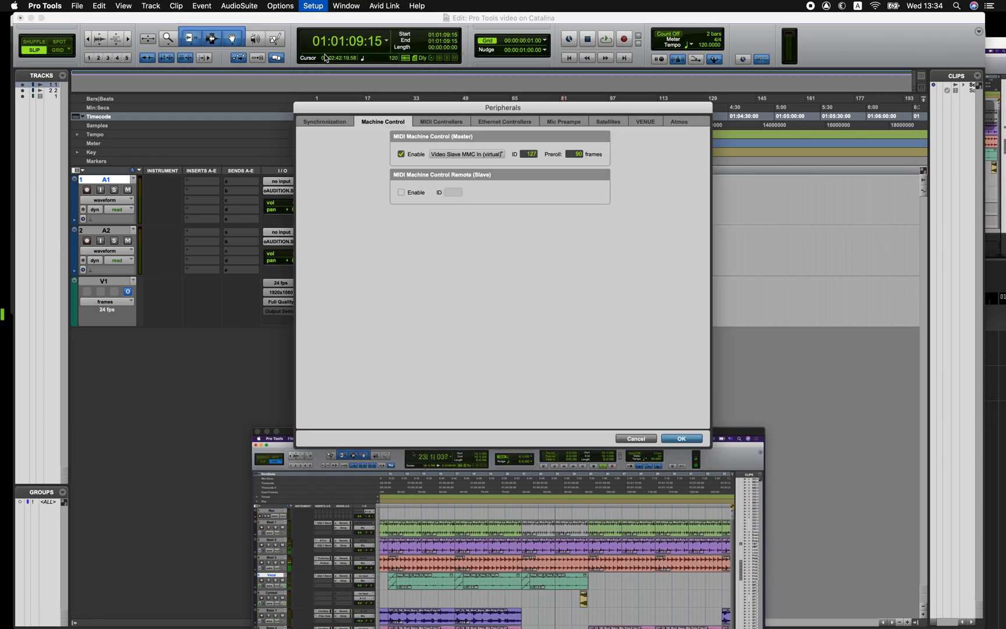
pyautogui.click(337, 121)
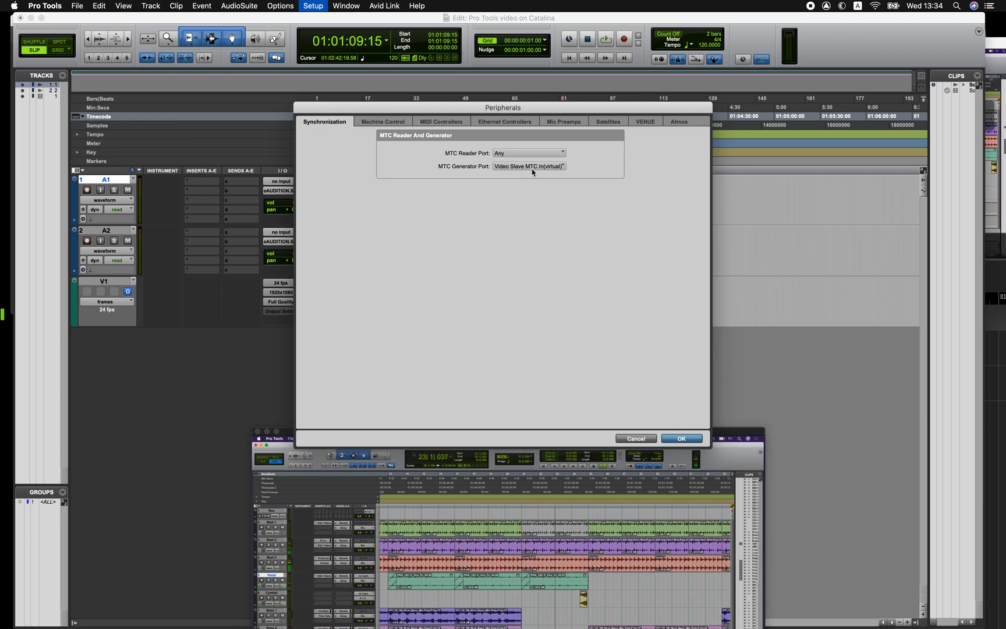
pyautogui.click(397, 122)
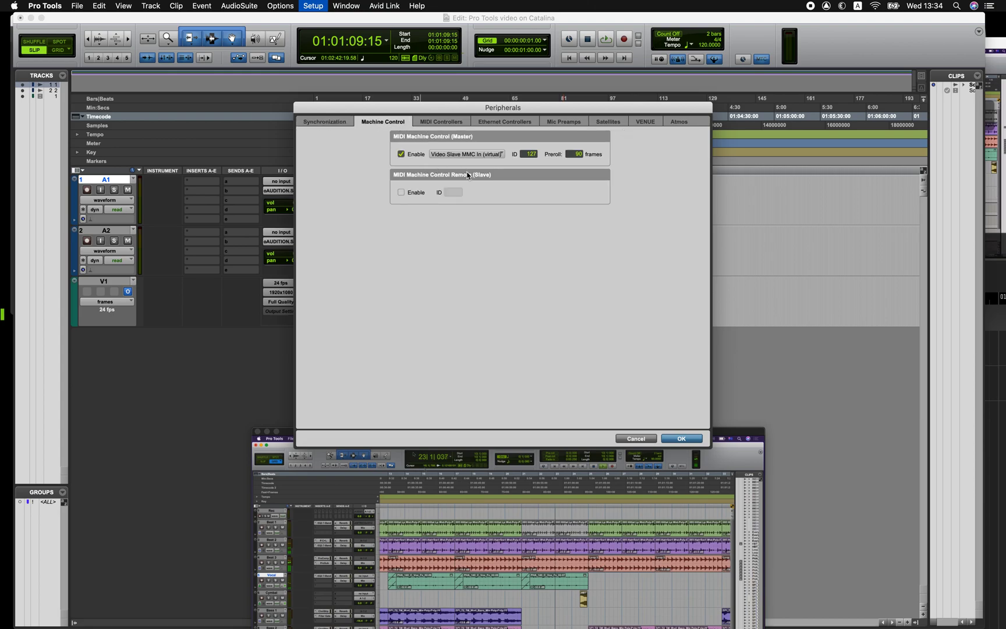
pyautogui.click(682, 438)
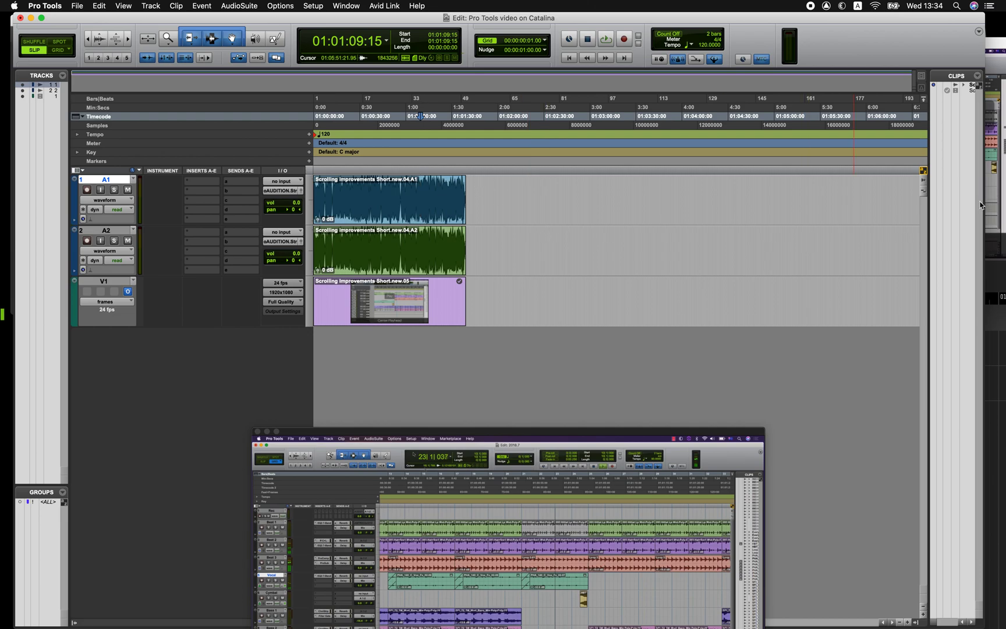
# Step: Stretch the Pro Tools Edit window to the screen's right edge
pyautogui.moveTo(984, 198); pyautogui.dragTo(1004, 194)
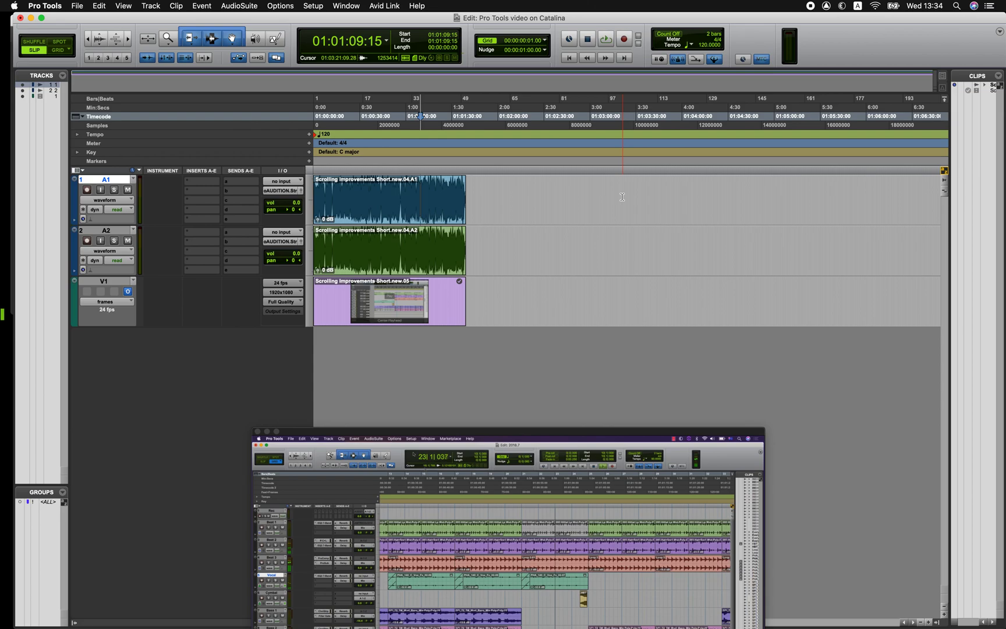
# Step: In Shutter Encoder, replace the old source with Scrolling Improvements Short_H.264.mov
pyautogui.click(696, 617)
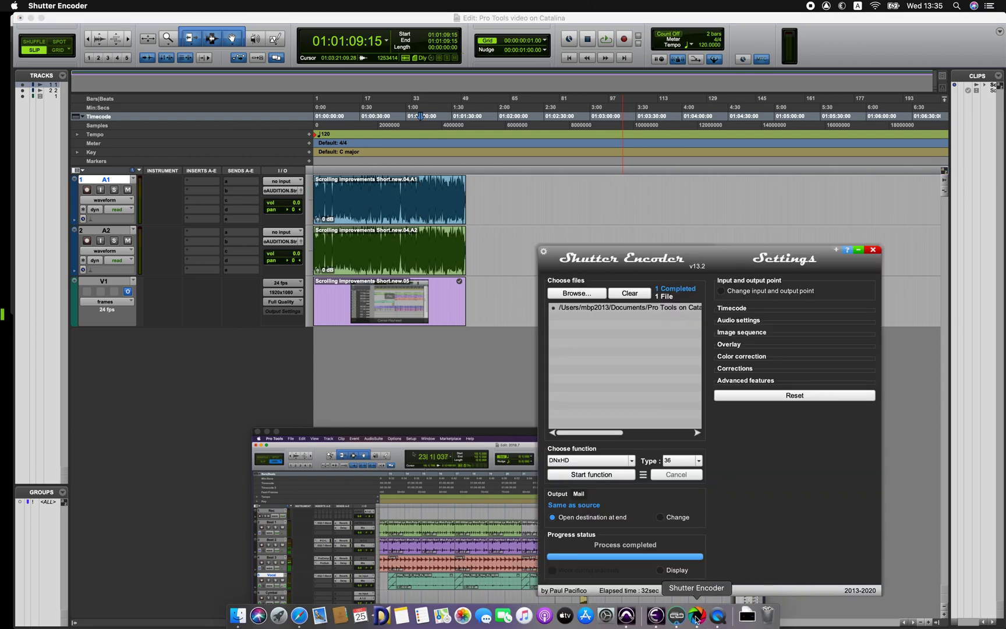
pyautogui.click(618, 297)
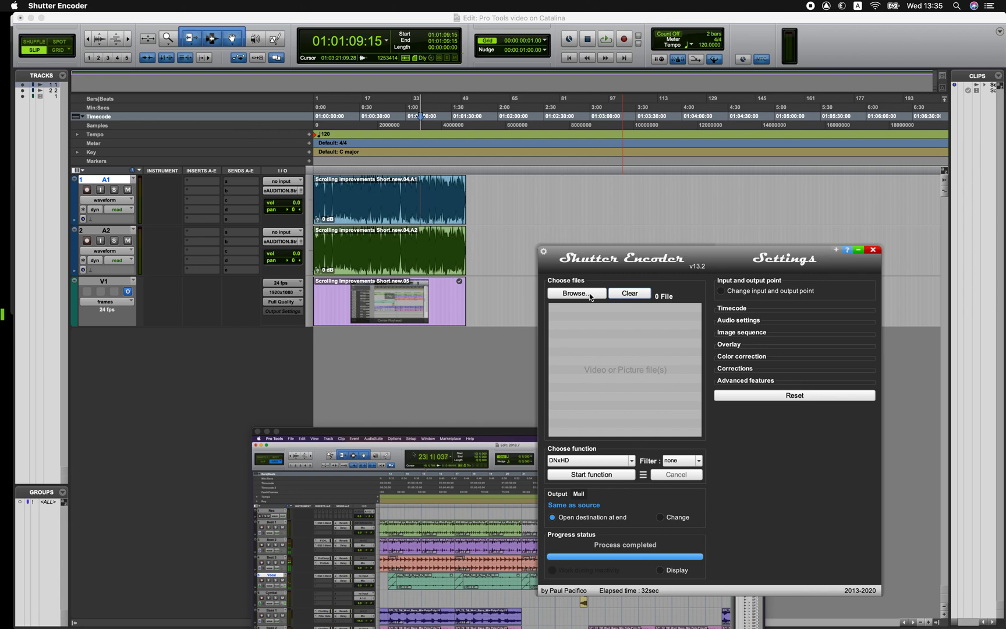
pyautogui.click(587, 296)
pyautogui.click(488, 159)
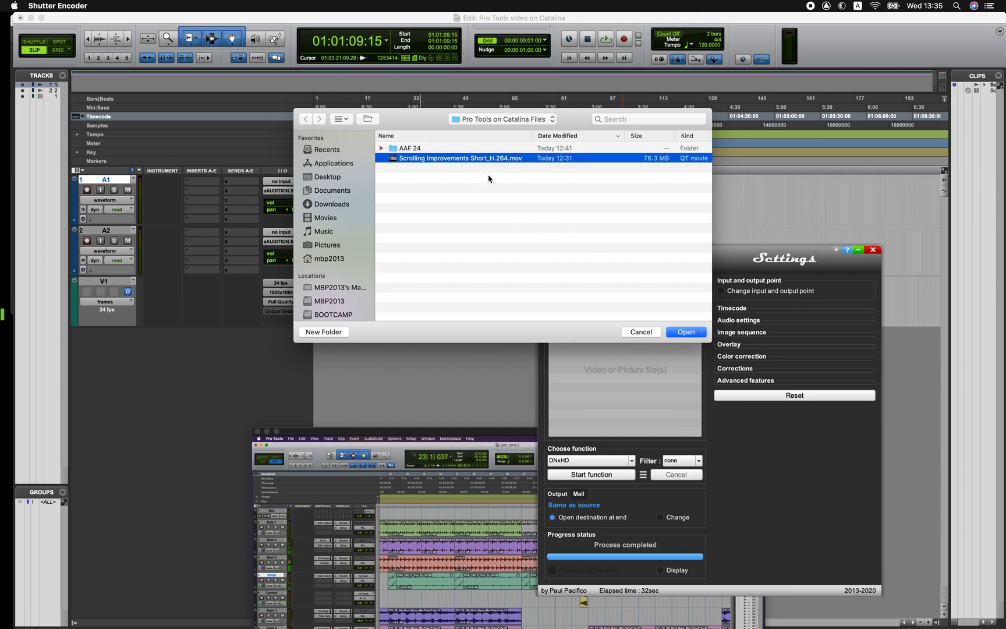
pyautogui.click(680, 330)
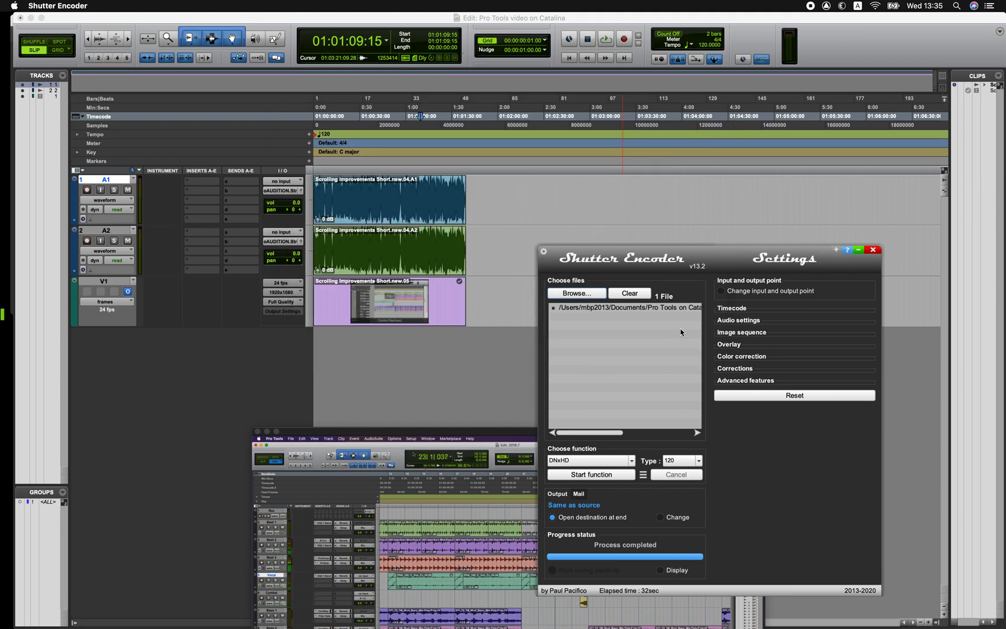
# Step: Convert to DNxHD type 36 with OP-Atom output from the advanced features
pyautogui.click(633, 466)
pyautogui.click(581, 285)
pyautogui.click(700, 461)
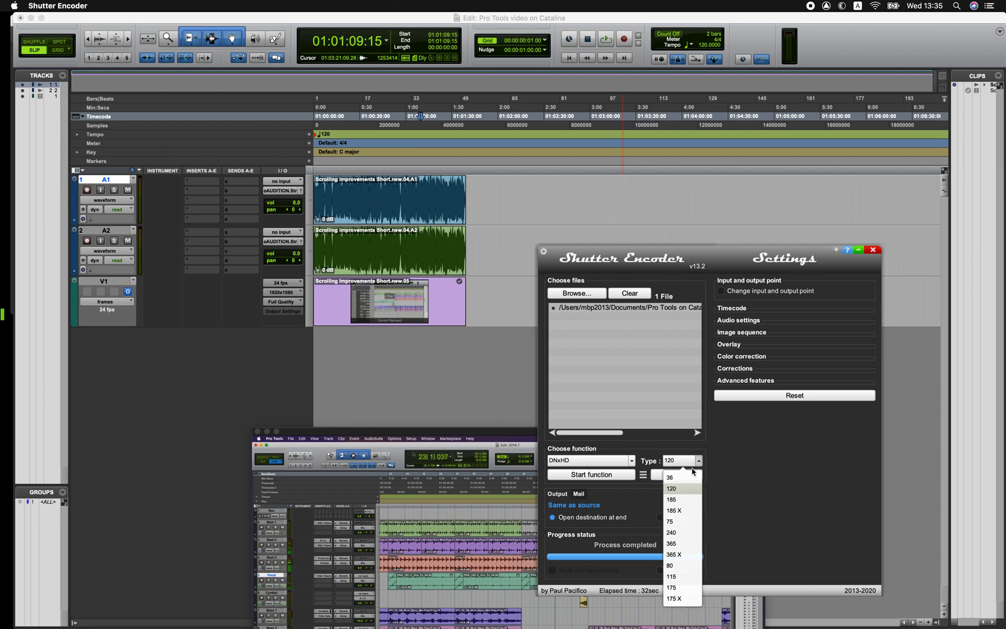
pyautogui.click(688, 478)
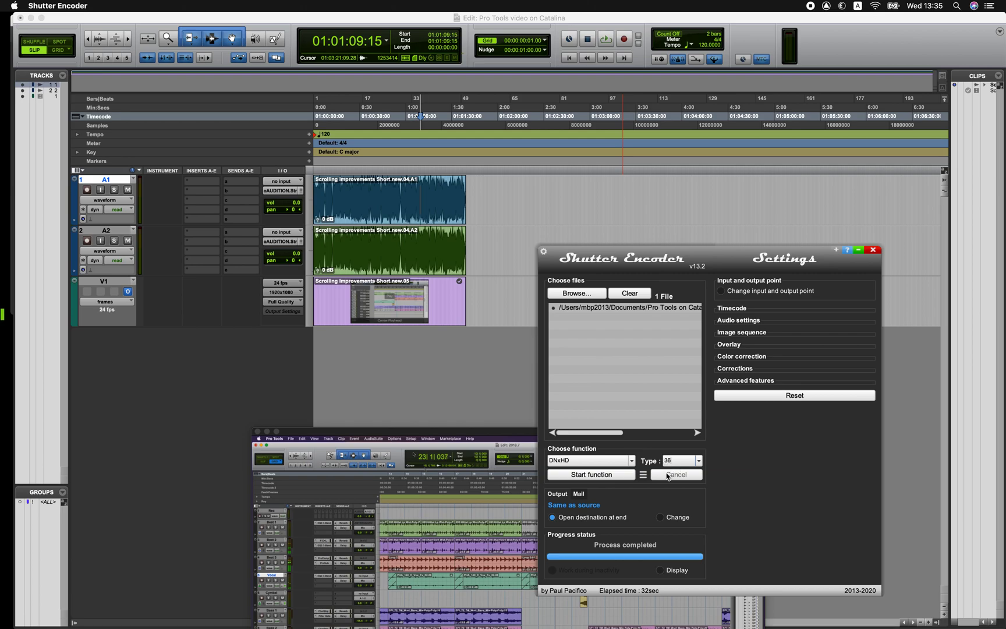
pyautogui.click(700, 460)
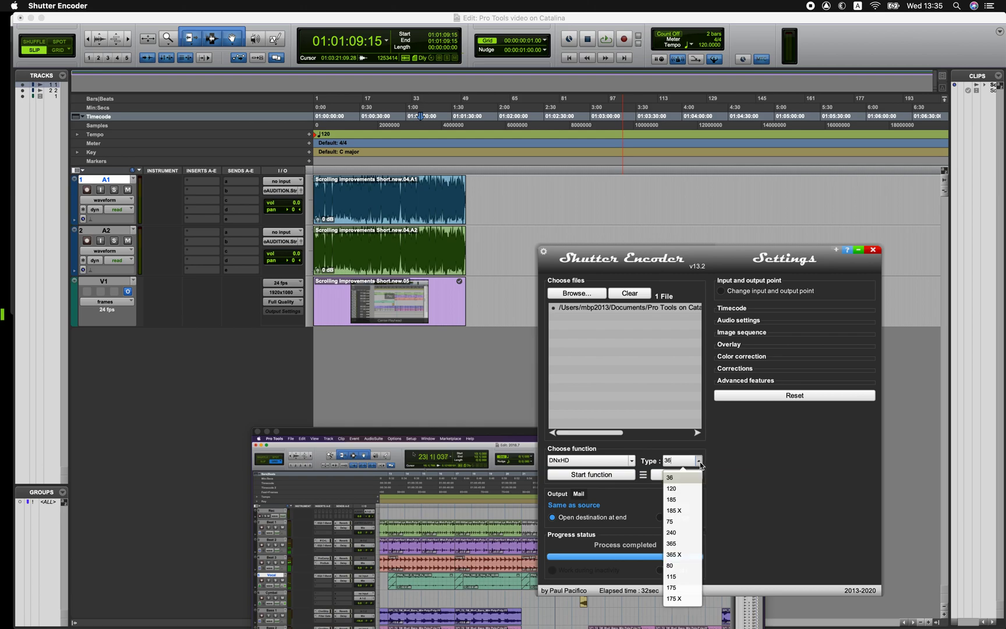
pyautogui.click(649, 463)
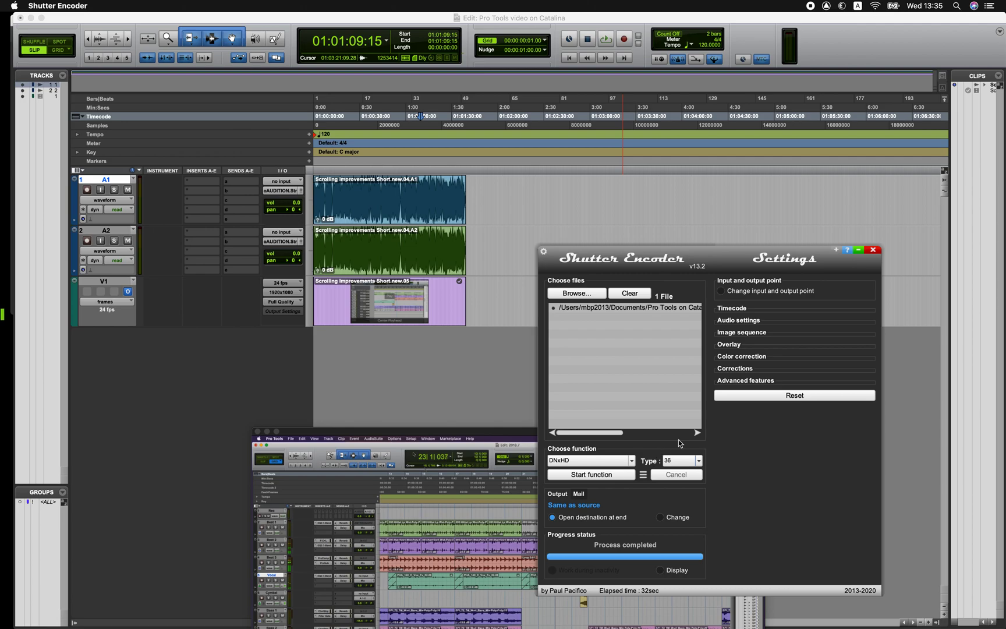
pyautogui.click(737, 381)
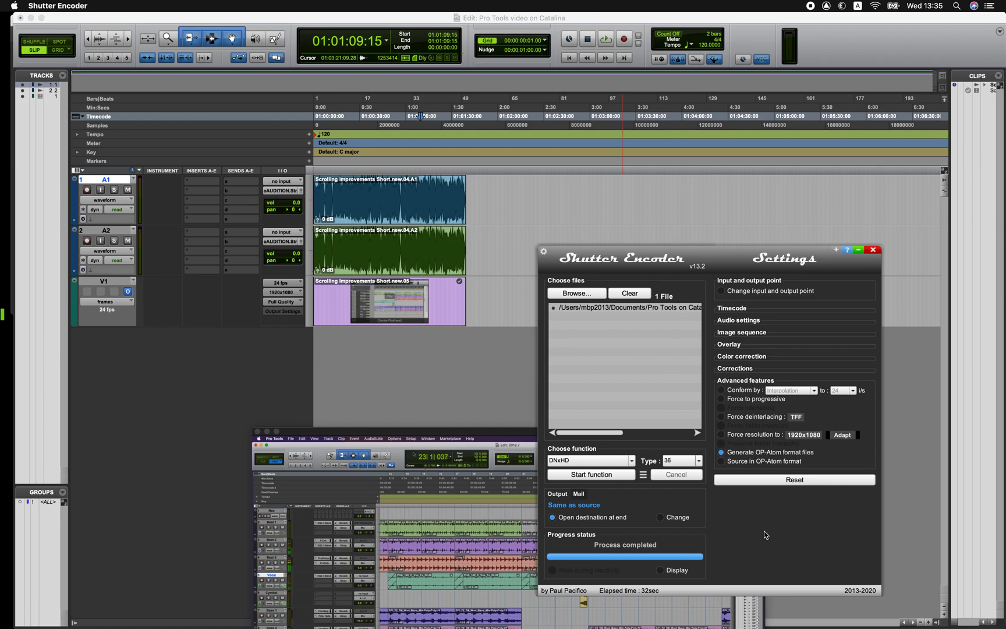
pyautogui.click(590, 476)
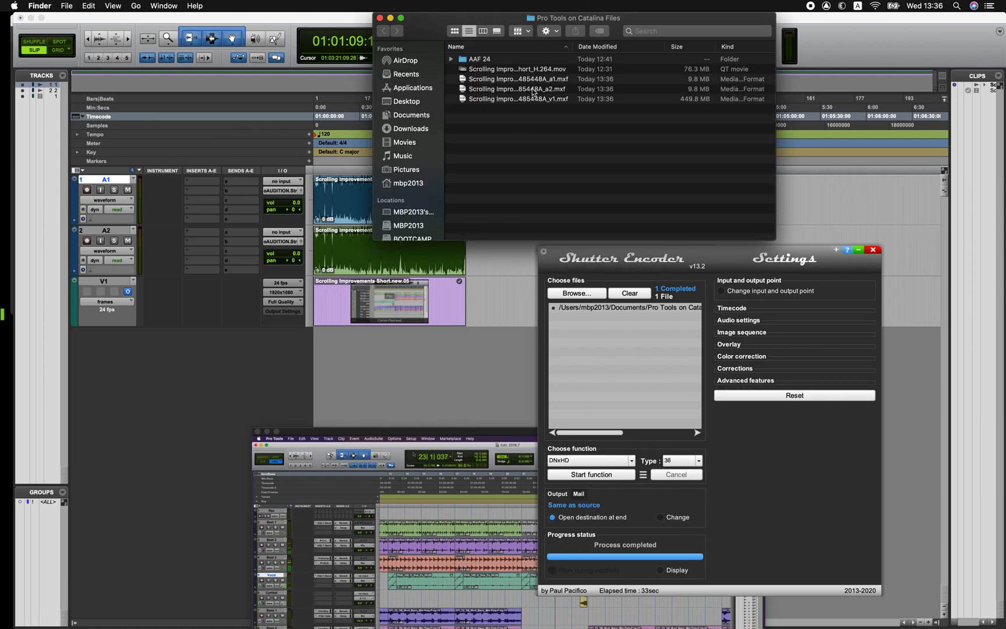
# Step: Import v1.mxf from Finder onto the timeline, accepting the video import options
pyautogui.moveTo(525, 99); pyautogui.dragTo(530, 295)
pyautogui.click(542, 320)
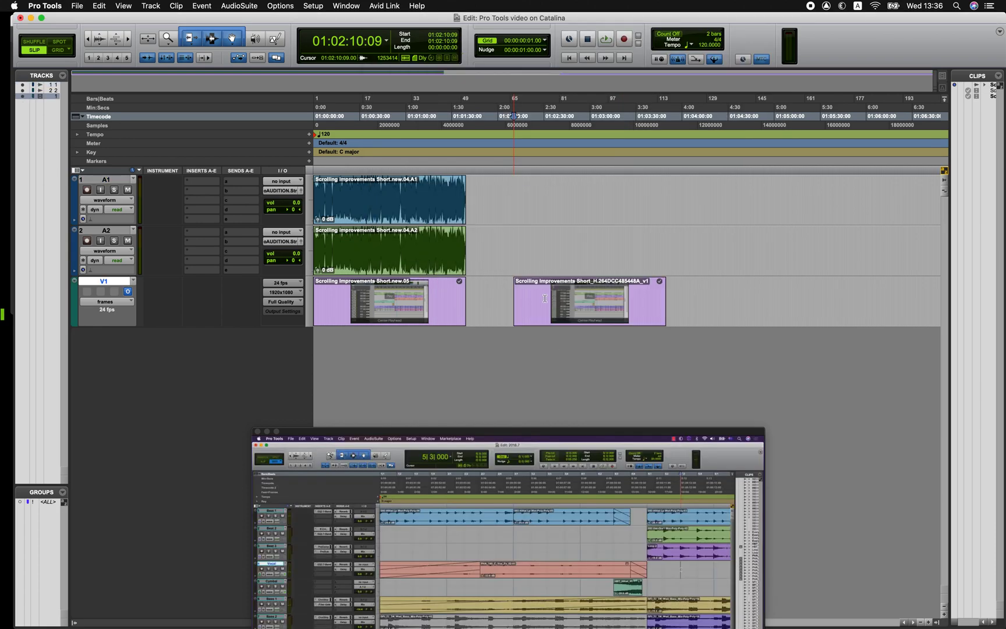
pyautogui.click(586, 297)
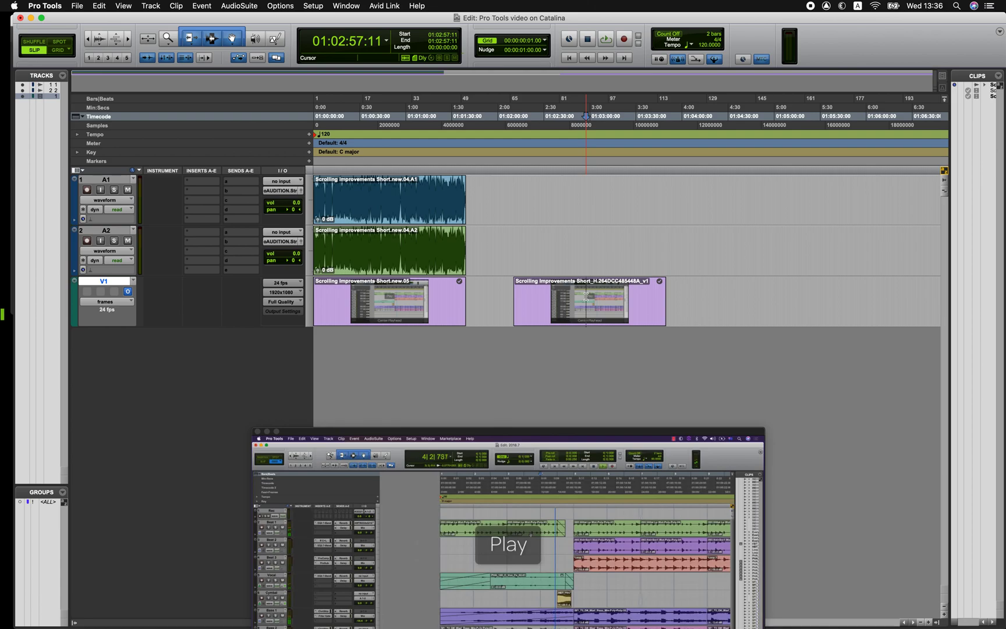
# Step: Add a1.mxf and a2.mxf from Finder and align all three clips together
pyautogui.press('super+Tab')
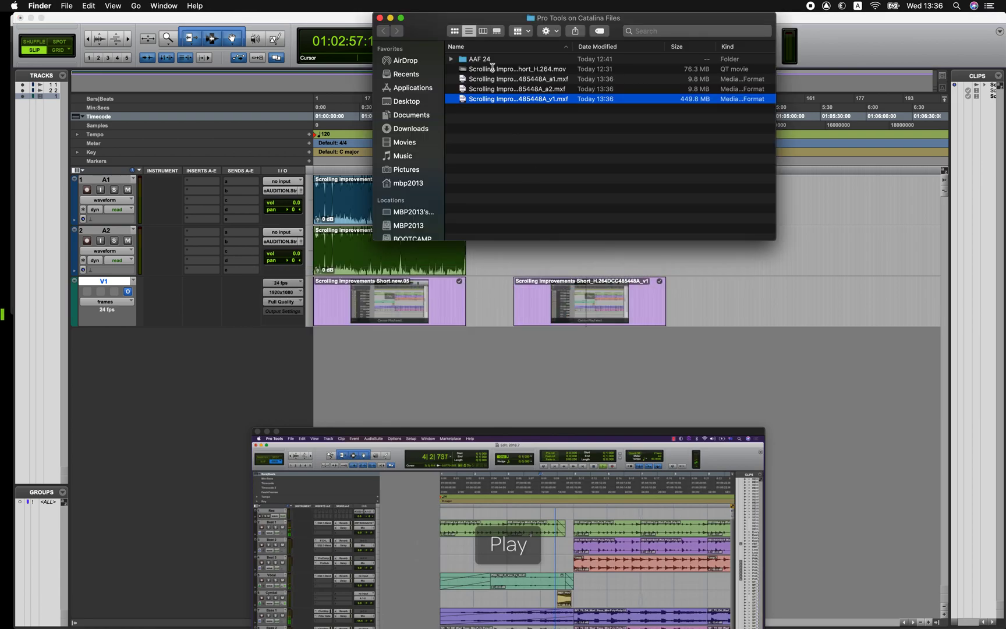
pyautogui.click(490, 79)
pyautogui.keyDown('shift'); pyautogui.click(491, 89); pyautogui.keyUp('shift')
pyautogui.moveTo(490, 89); pyautogui.dragTo(798, 227)
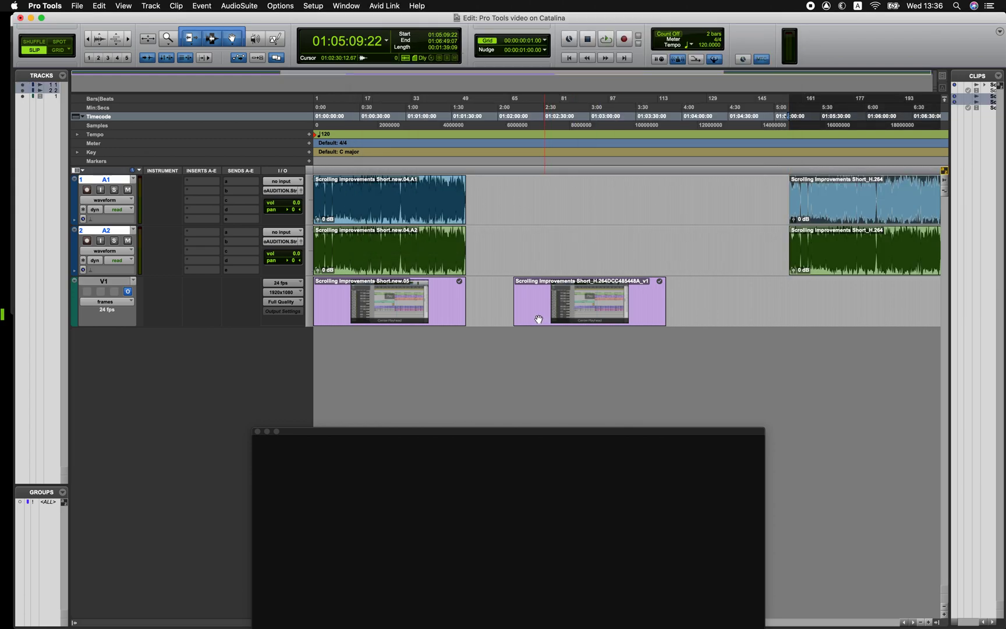
pyautogui.keyDown('ctrl'); pyautogui.click(539, 319); pyautogui.keyUp('ctrl')
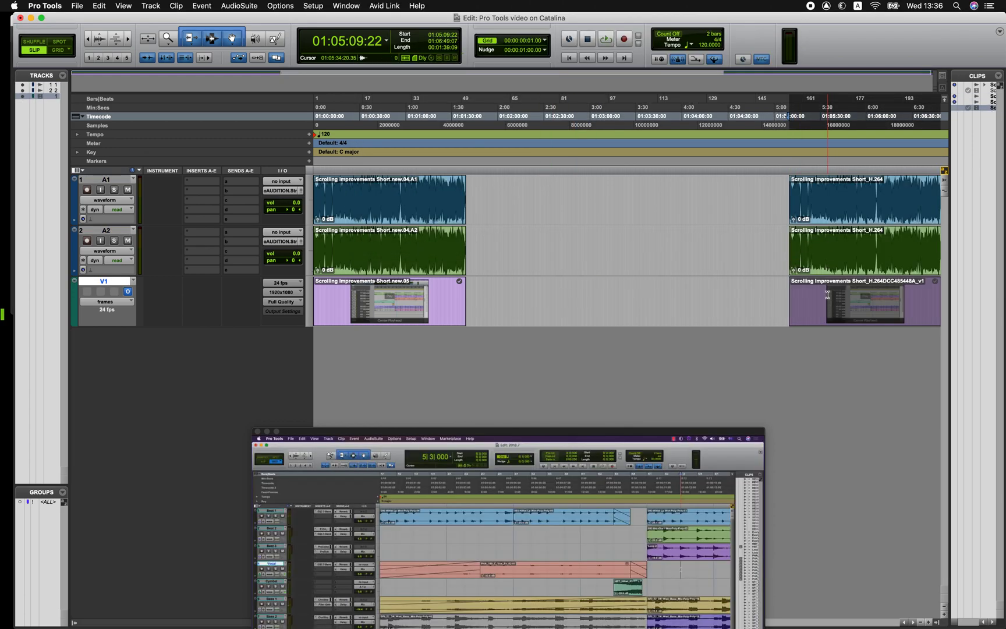
pyautogui.keyDown('shift'); pyautogui.click(824, 268); pyautogui.keyUp('shift')
pyautogui.keyDown('shift'); pyautogui.click(825, 215); pyautogui.keyUp('shift')
pyautogui.moveTo(826, 214); pyautogui.dragTo(606, 216)
pyautogui.click(612, 199)
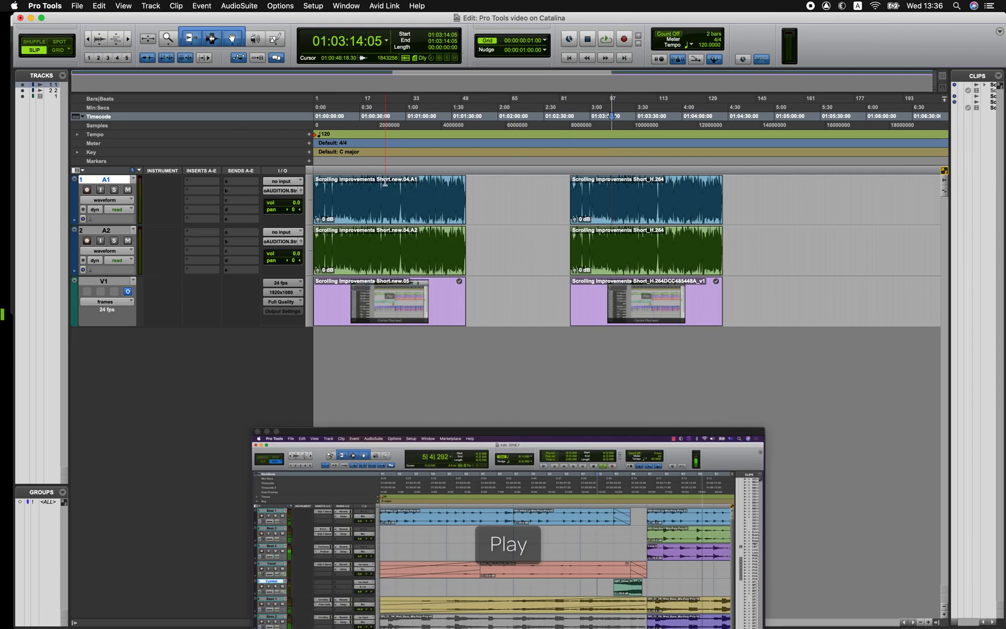
# Step: Set the position to 01:00:39:14 and switch over to Video Slave
pyautogui.click(376, 198)
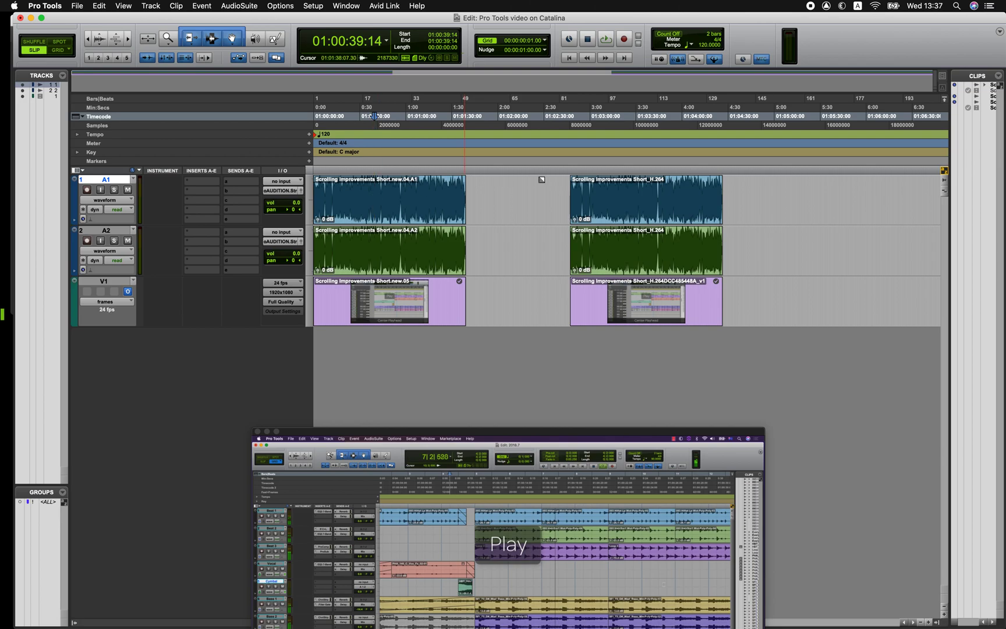
pyautogui.press('super+Tab')
pyautogui.press('super+Tab')
pyautogui.press('super+Tab')
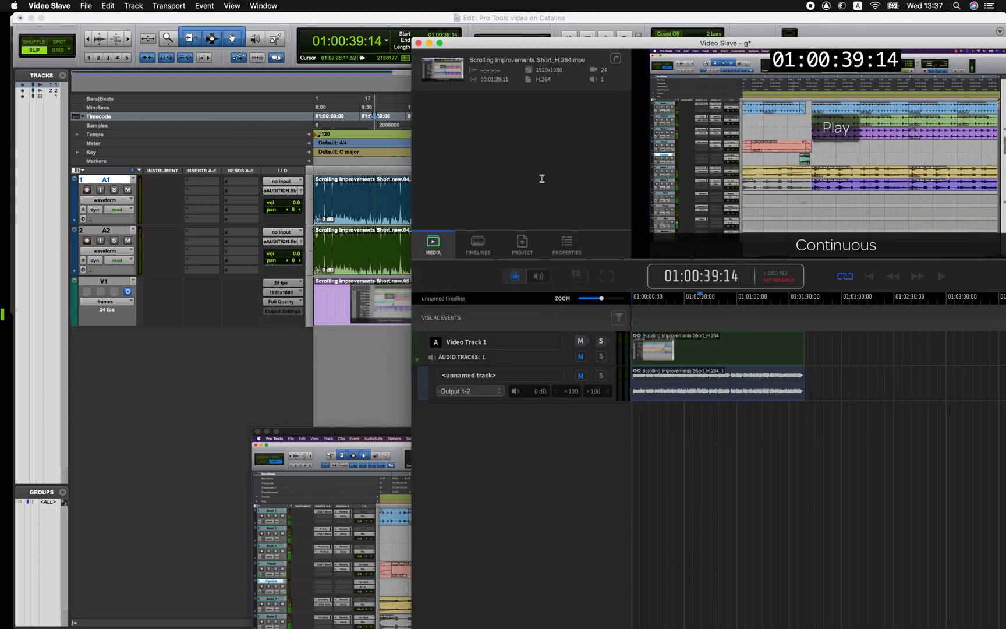
# Step: Bring Pro Tools in front of Video Slave, showing both video clips on V1 with audio on A1 and A2
pyautogui.click(510, 19)
pyautogui.press('super+Tab')
pyautogui.press('super+Tab')
pyautogui.press('super+Tab')
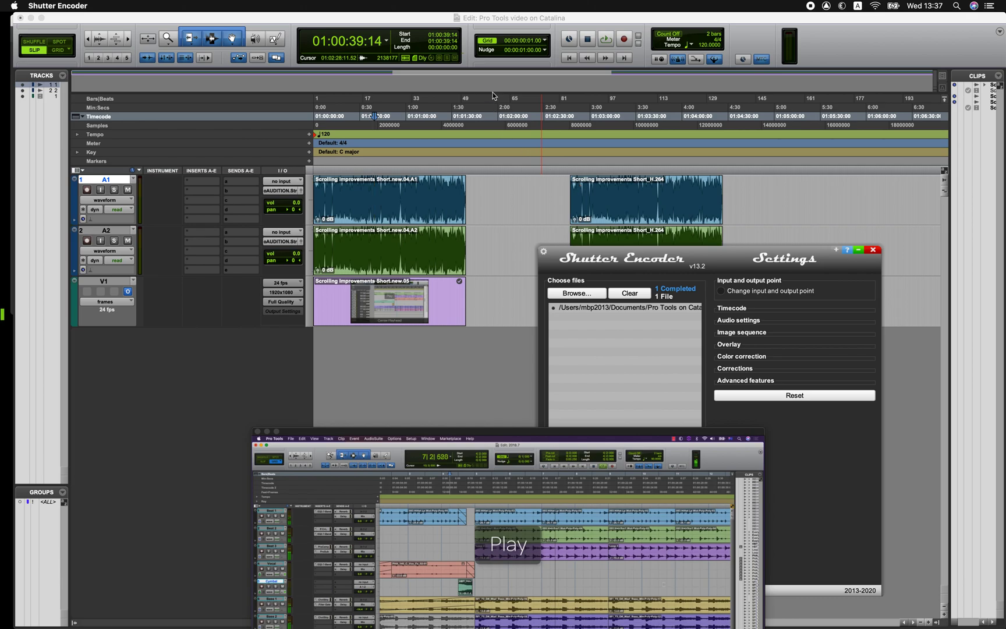
pyautogui.click(513, 19)
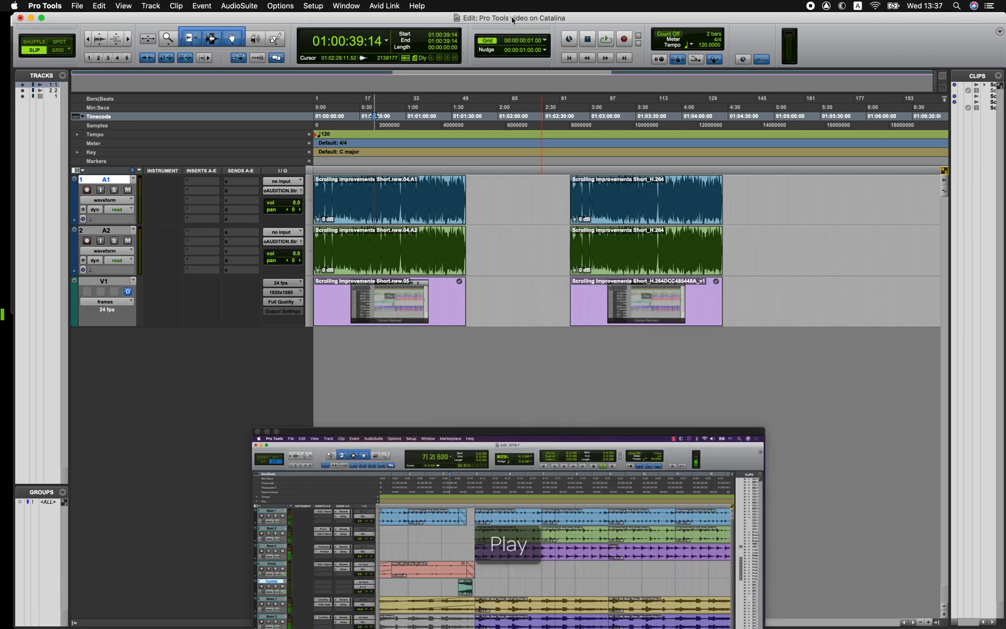
pyautogui.press('super+Tab')
pyautogui.press('super+Tab')
pyautogui.press('super+Tab')
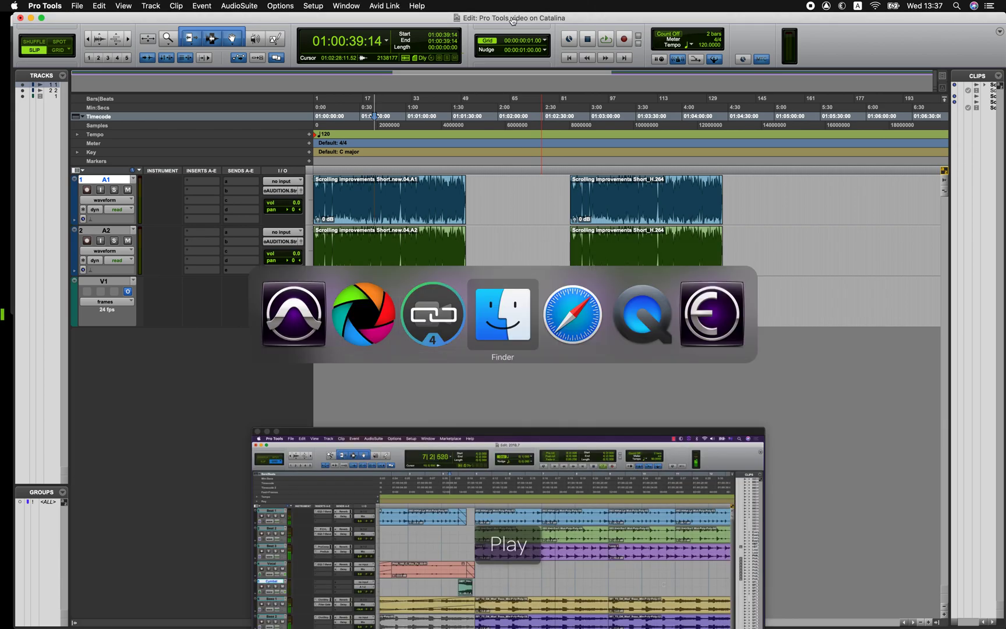
pyautogui.press('super+Tab')
pyautogui.scroll(-4, 415, 182)
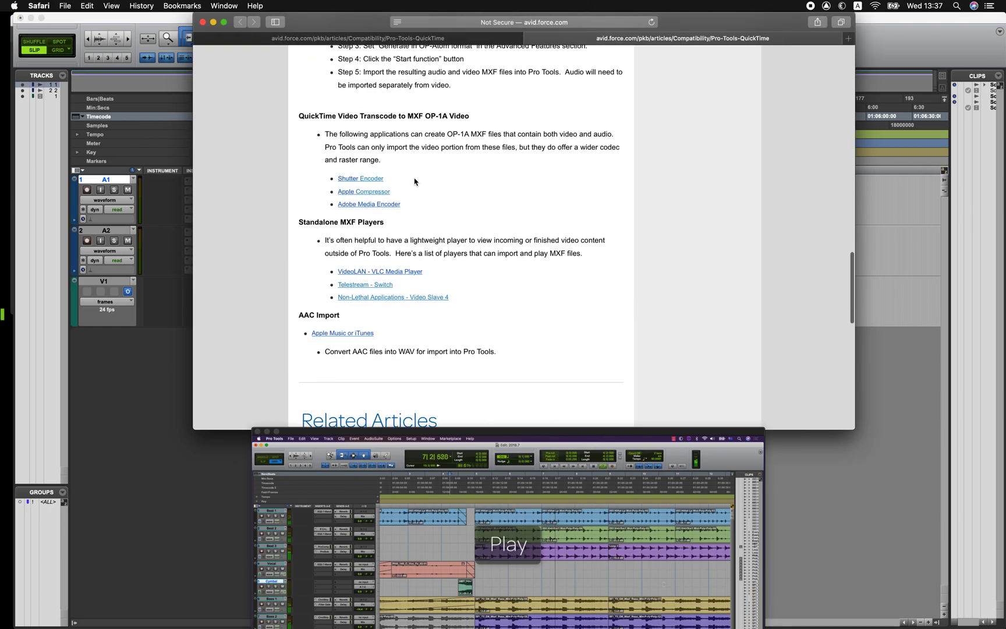
pyautogui.scroll(10, 415, 182)
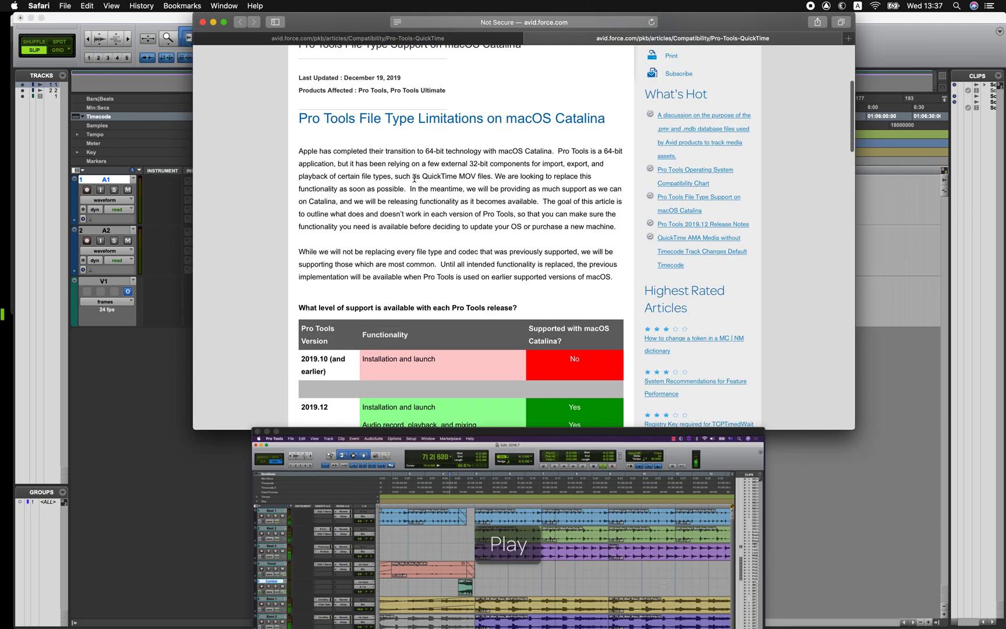
pyautogui.scroll(3, 415, 179)
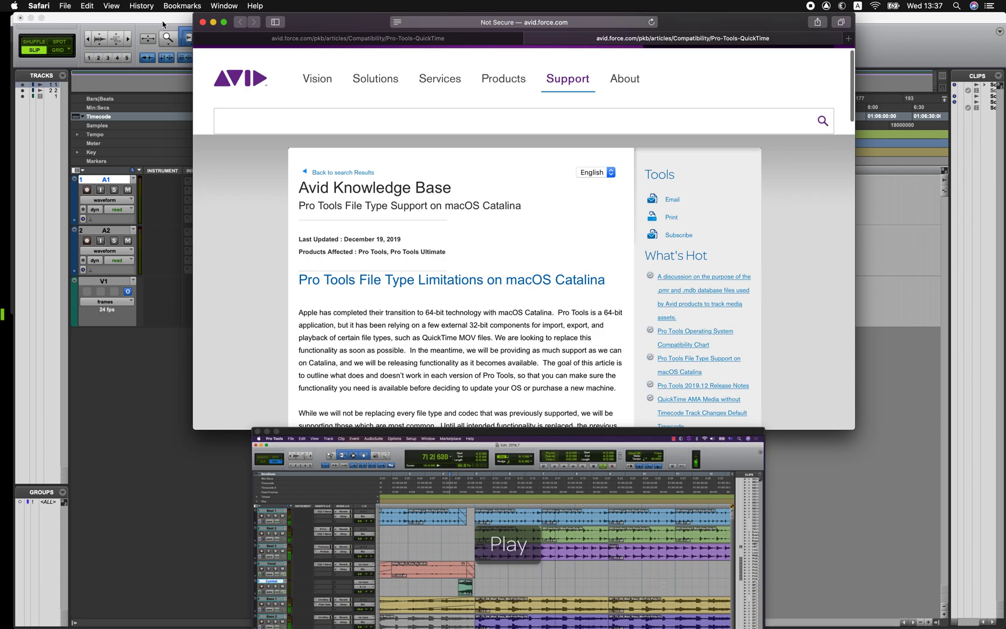
pyautogui.press('super+Tab')
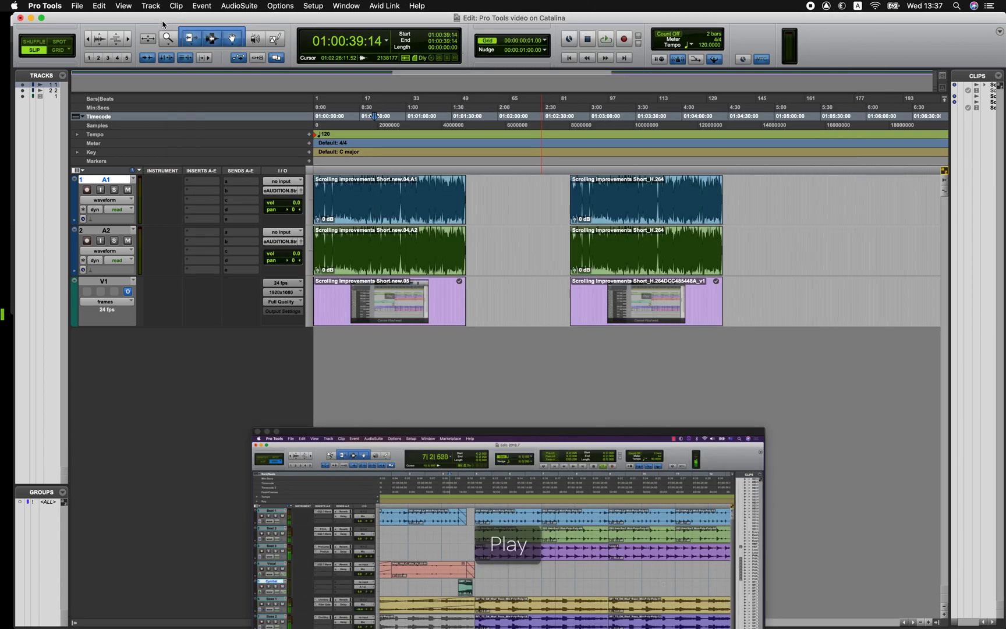